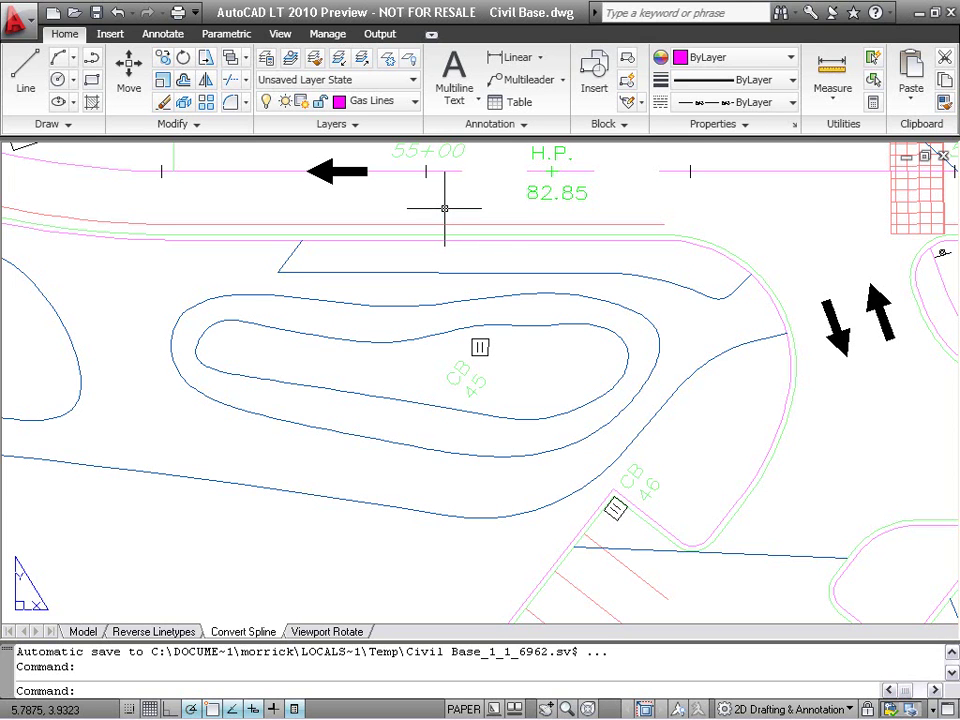
Change the P1COL layer colour from index 152 to light blue index colour 161.
click(416, 106)
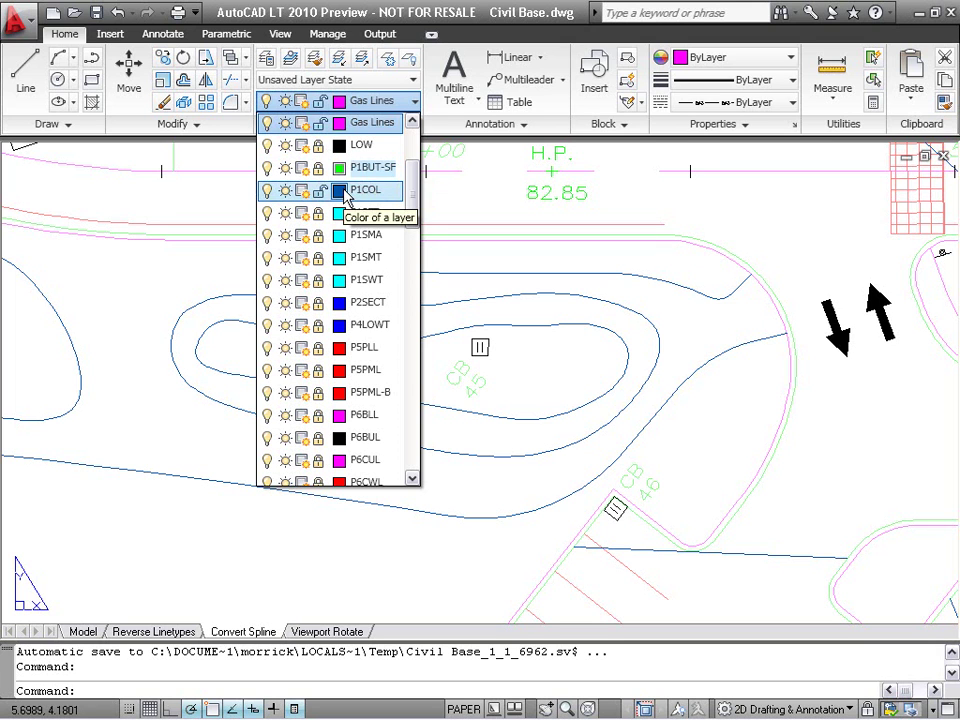
click(341, 190)
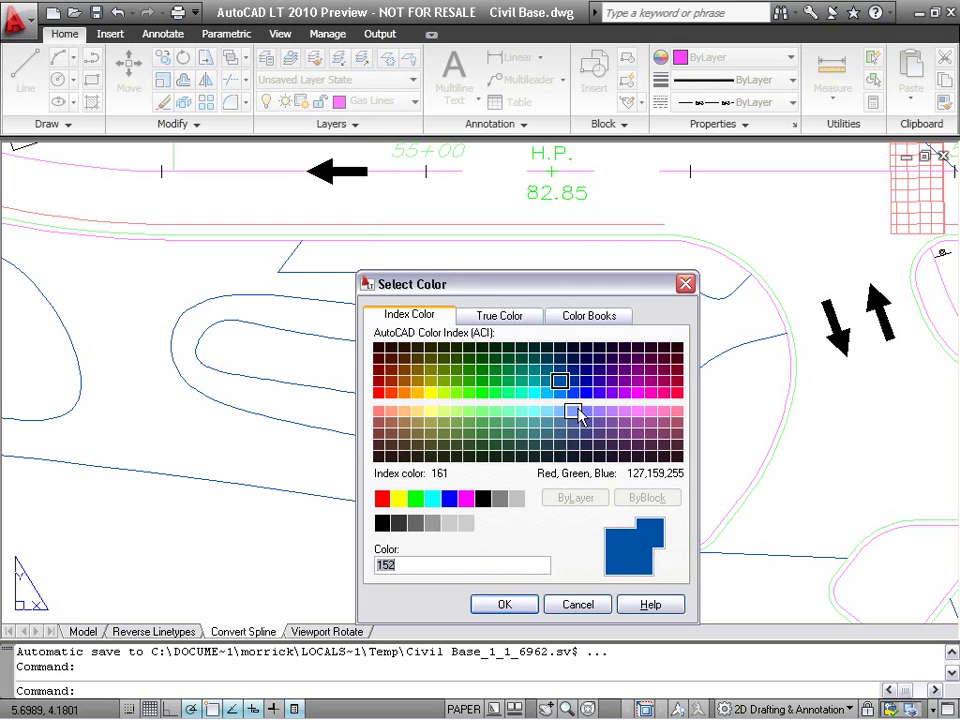
click(578, 412)
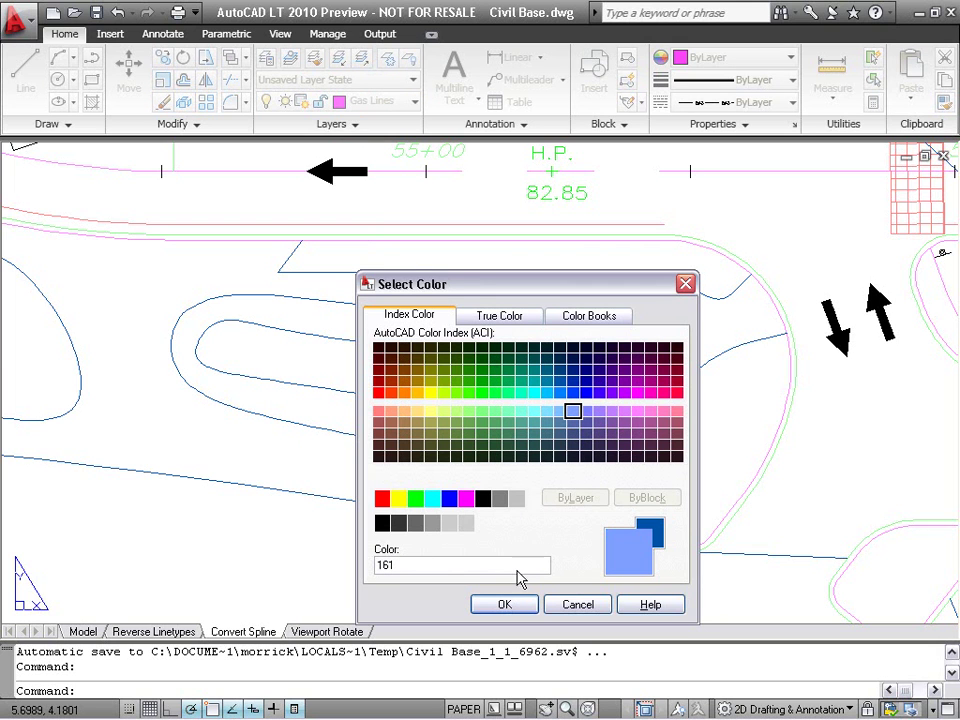
click(518, 604)
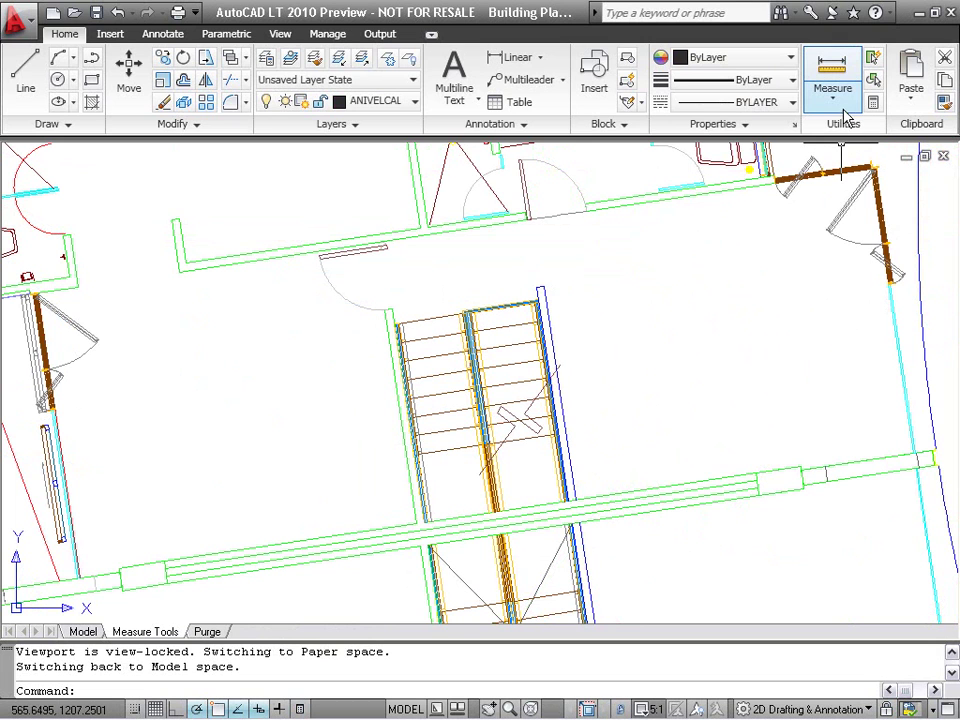
Measure the distance between two stair corners, reading 2.1265.
click(833, 97)
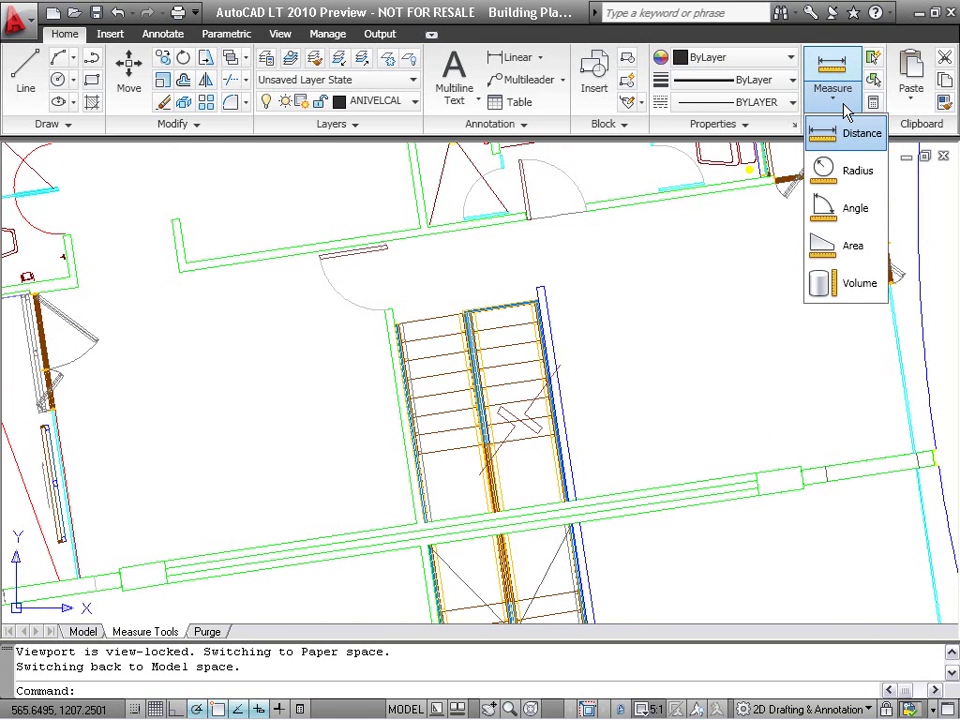
click(857, 136)
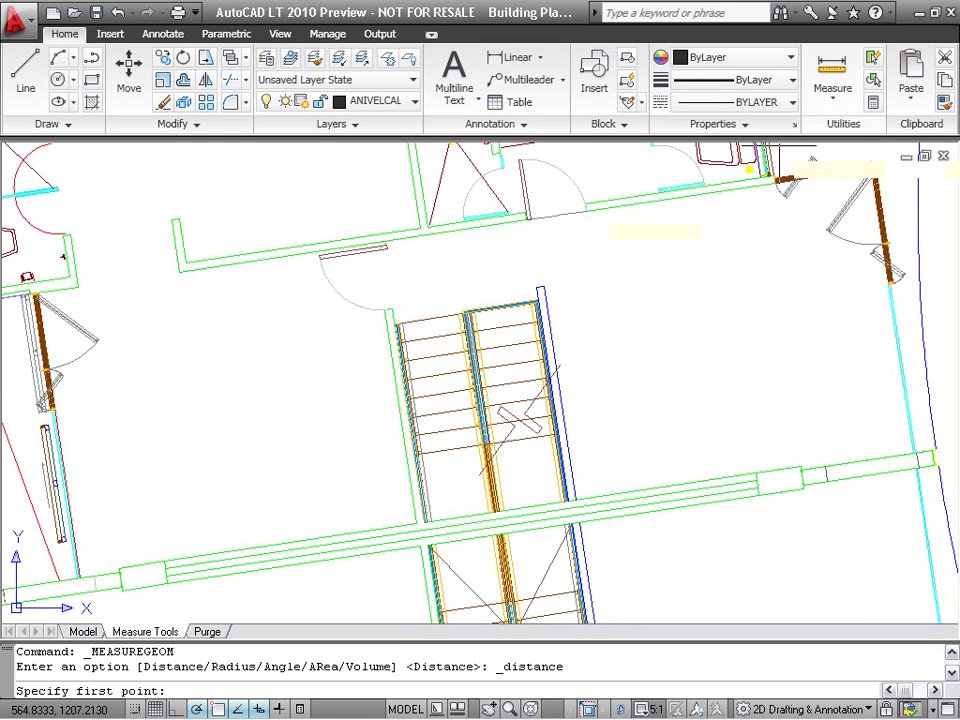
click(386, 308)
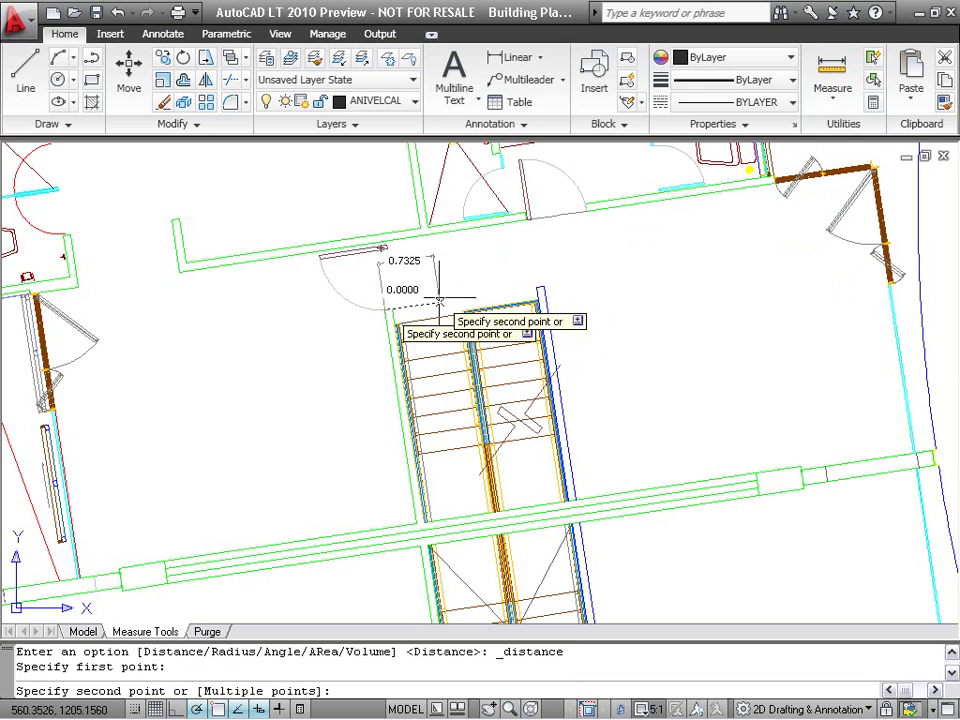
click(543, 287)
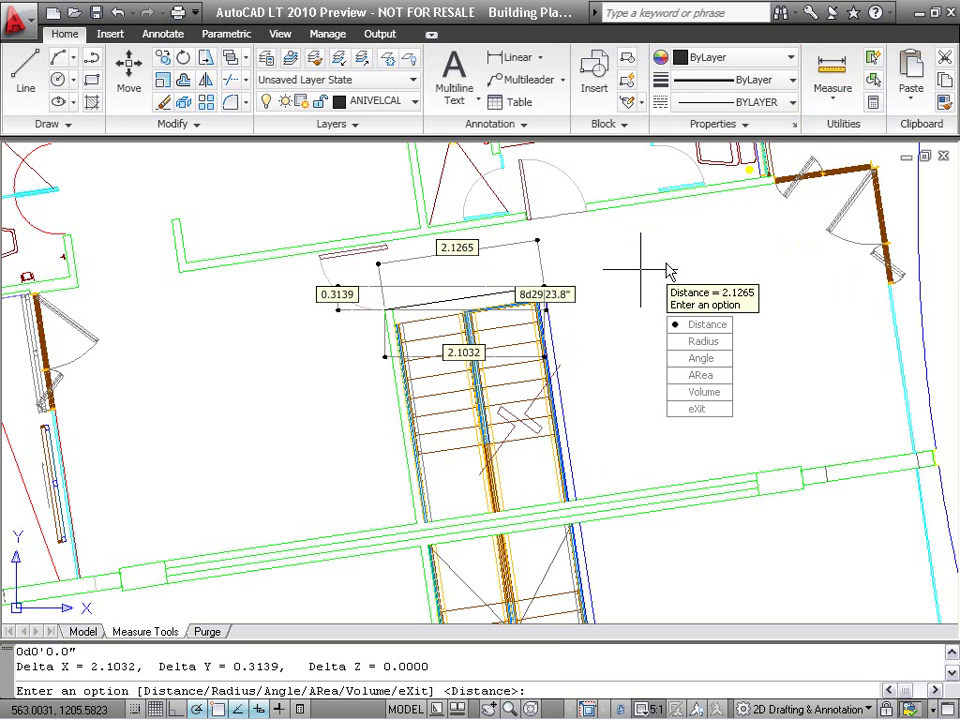
Measure a multi-point distance from the lower-left wall to the stairs and door jamb.
click(690, 324)
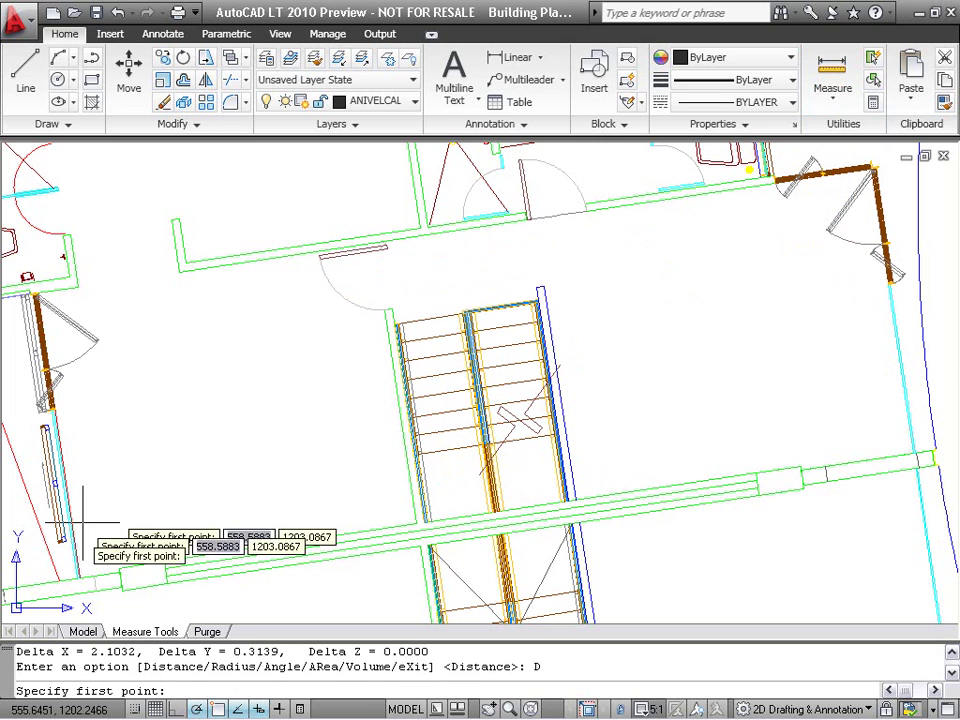
click(118, 568)
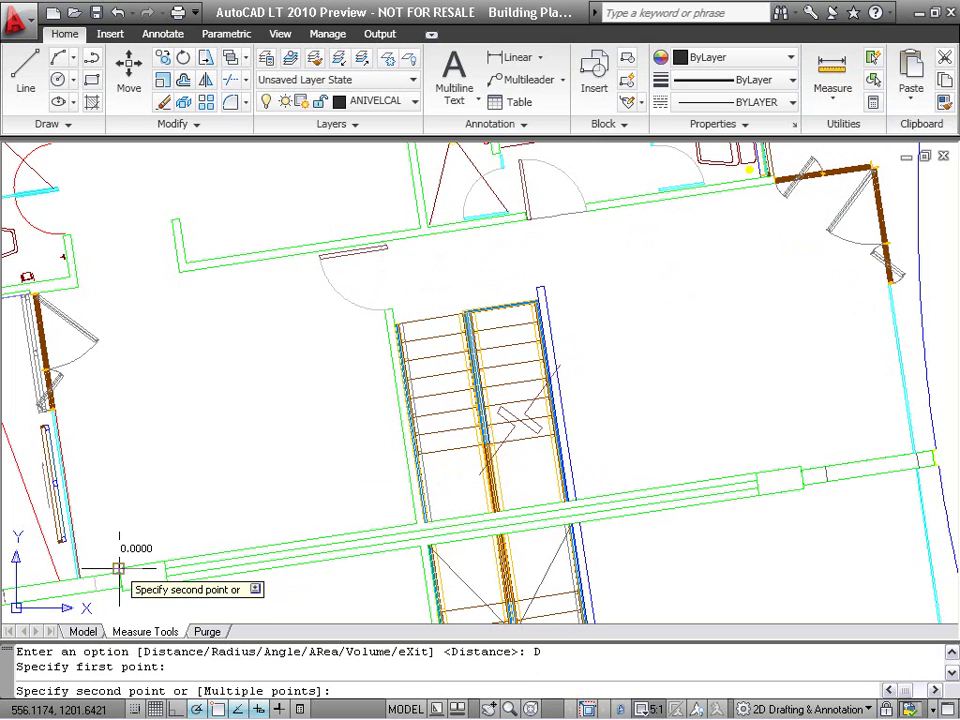
key(Down)
click(150, 609)
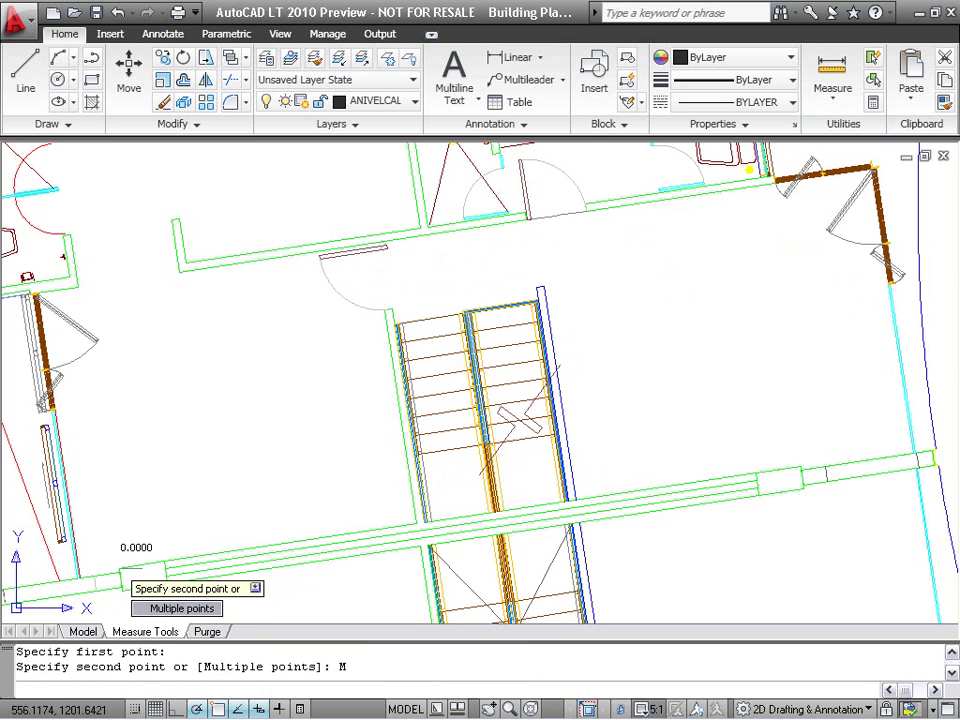
click(385, 510)
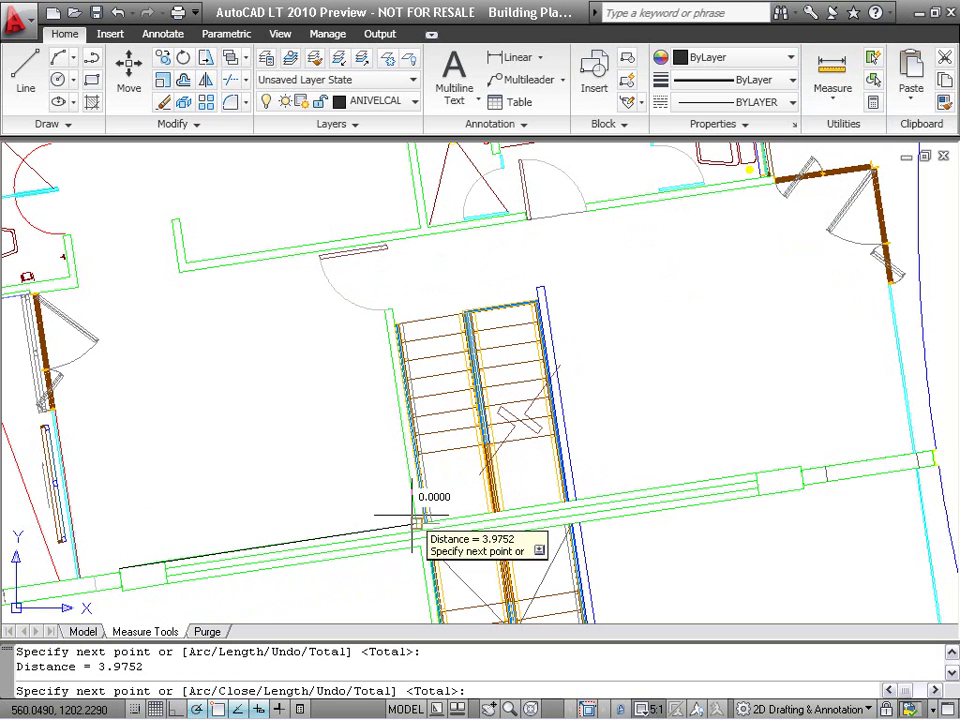
click(386, 313)
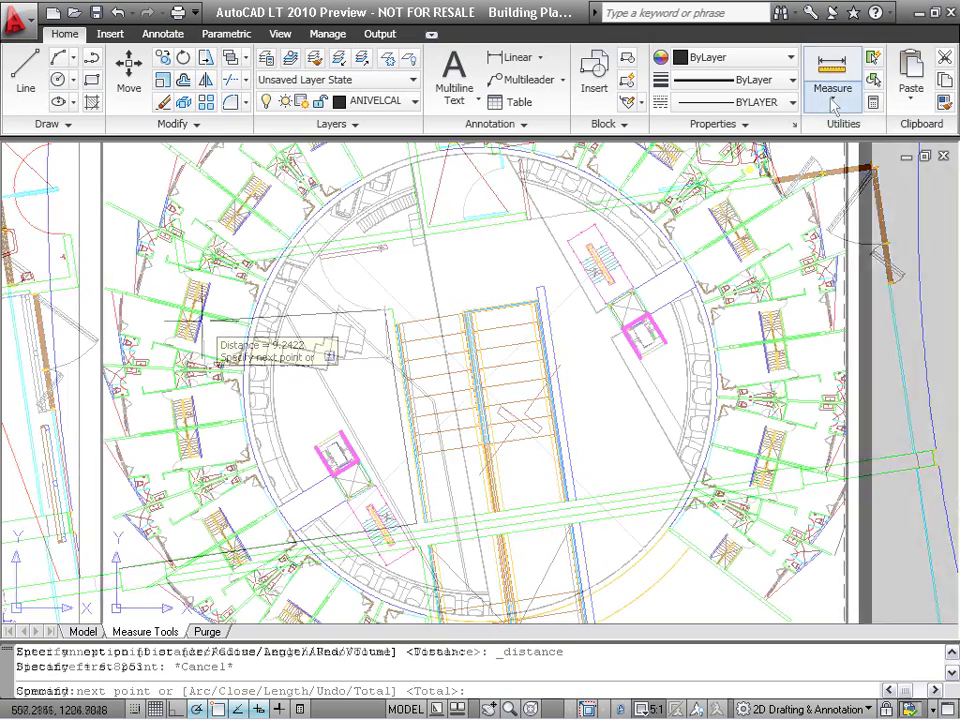
click(835, 105)
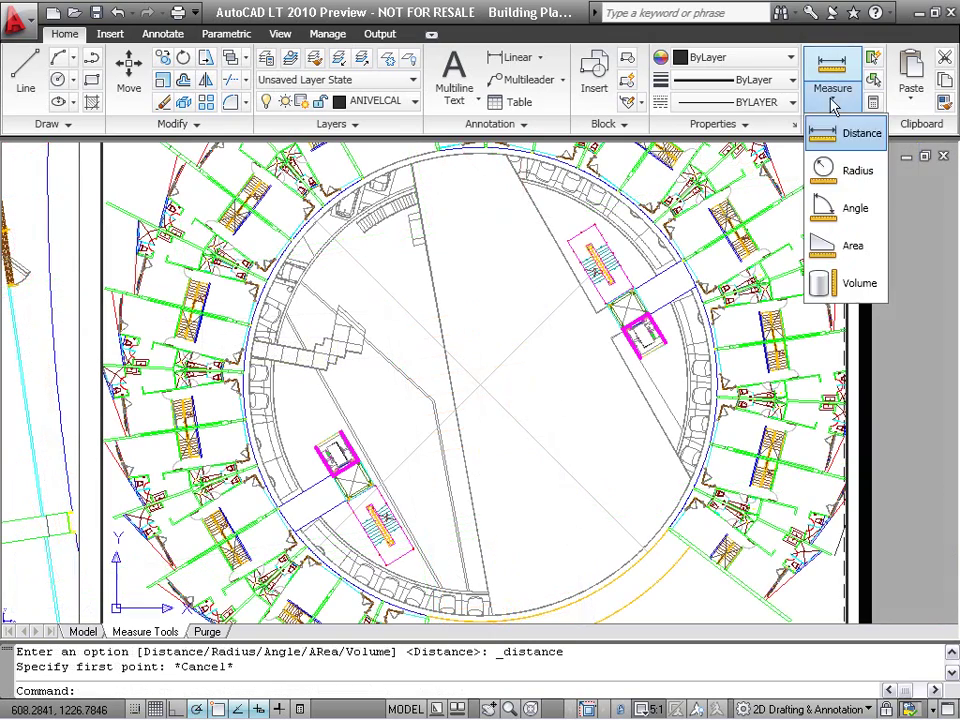
Measure the hall circle's radius (22.9849) and the 19°32'48.8" angle between two lines.
click(822, 165)
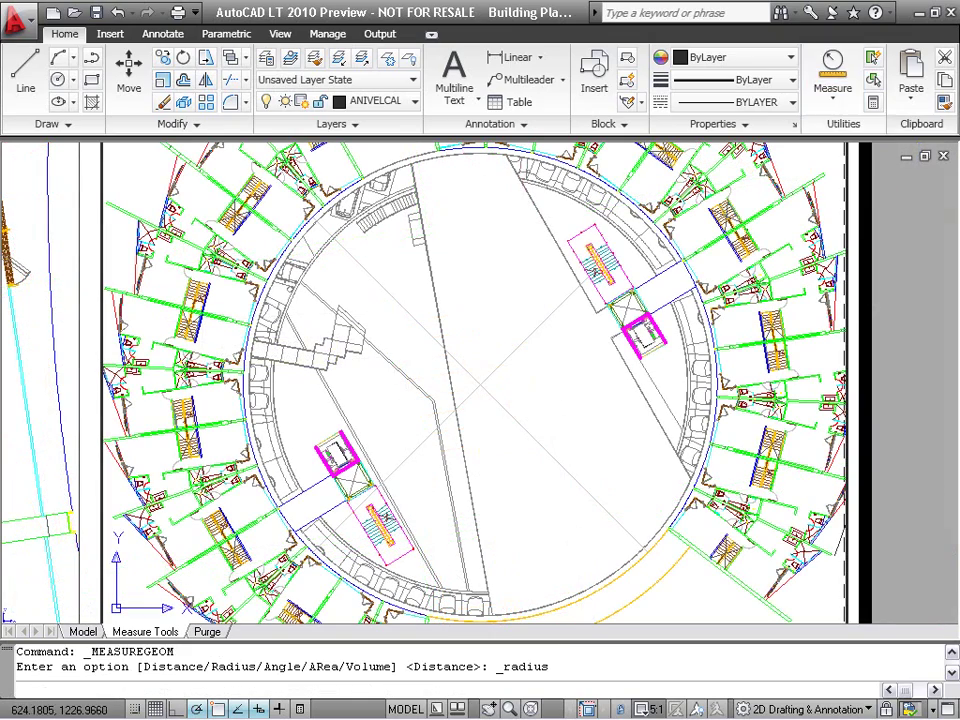
click(420, 160)
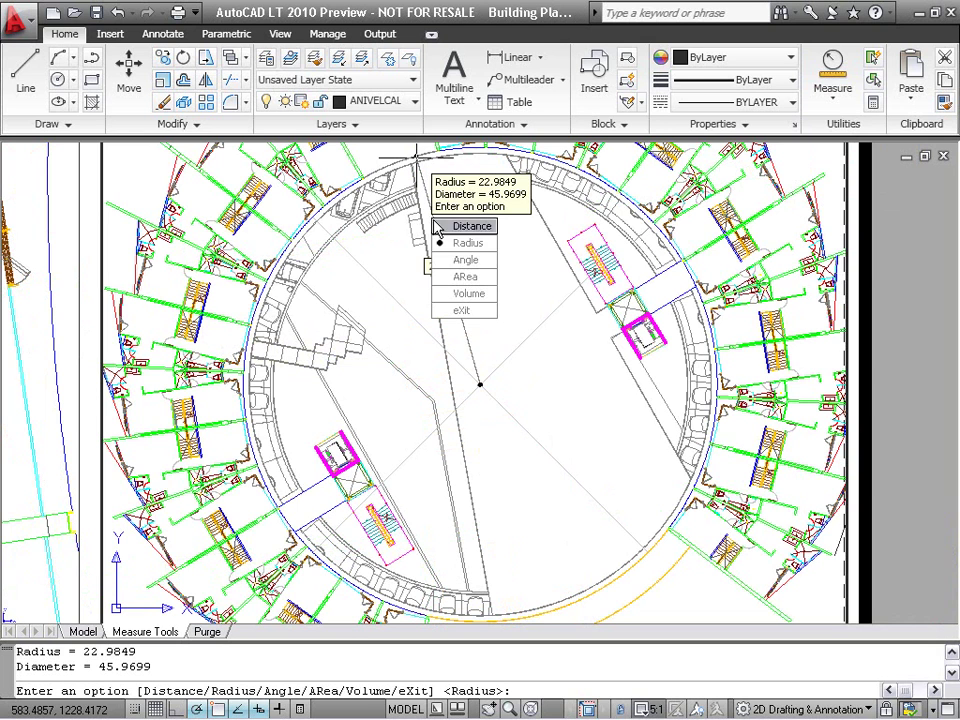
click(465, 259)
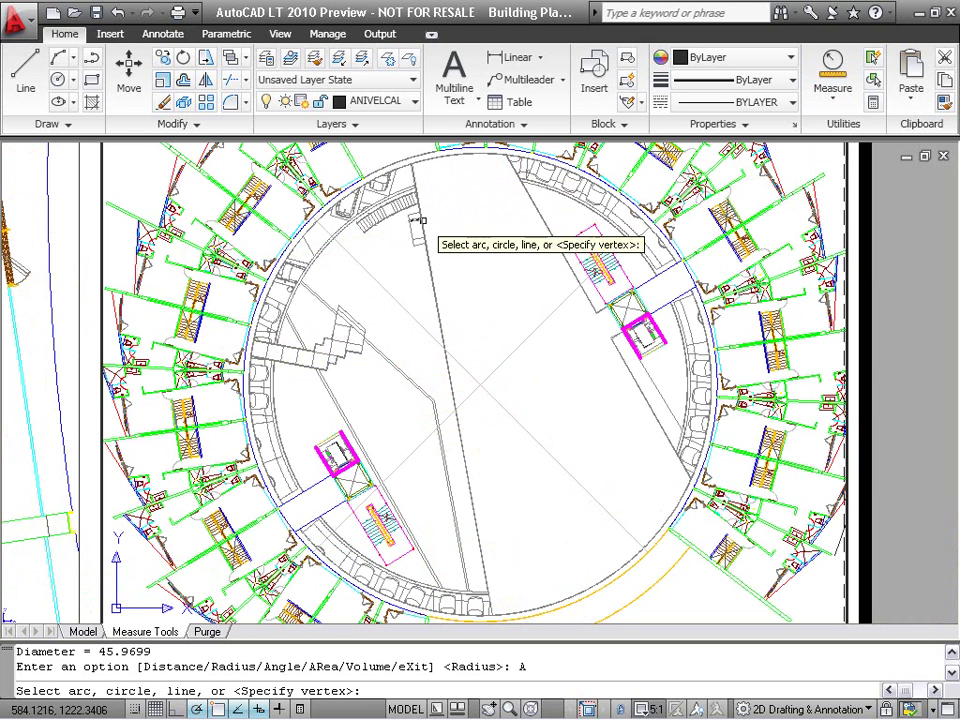
click(431, 274)
click(558, 246)
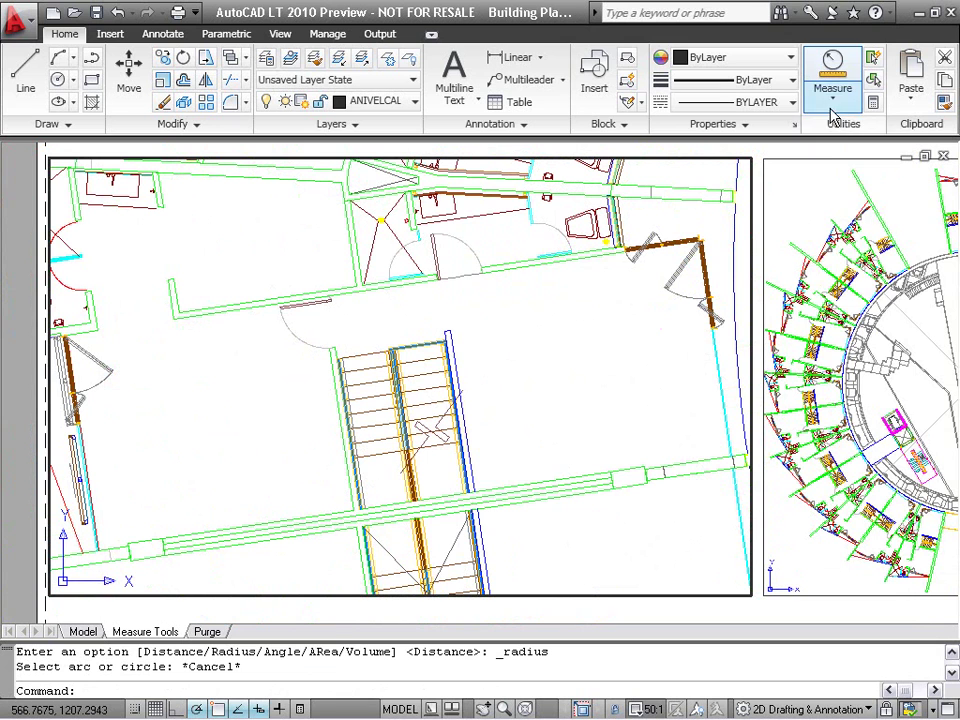
click(831, 115)
Measure the room's area of 42.3671 by picking its four wall corners in Add mode.
click(848, 248)
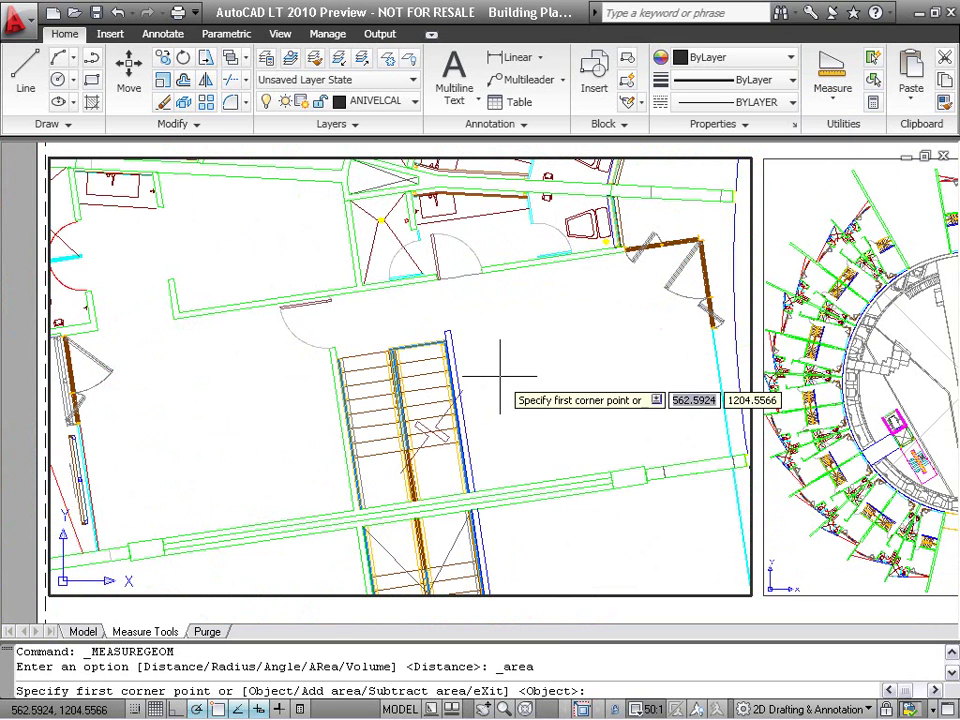
key(Down)
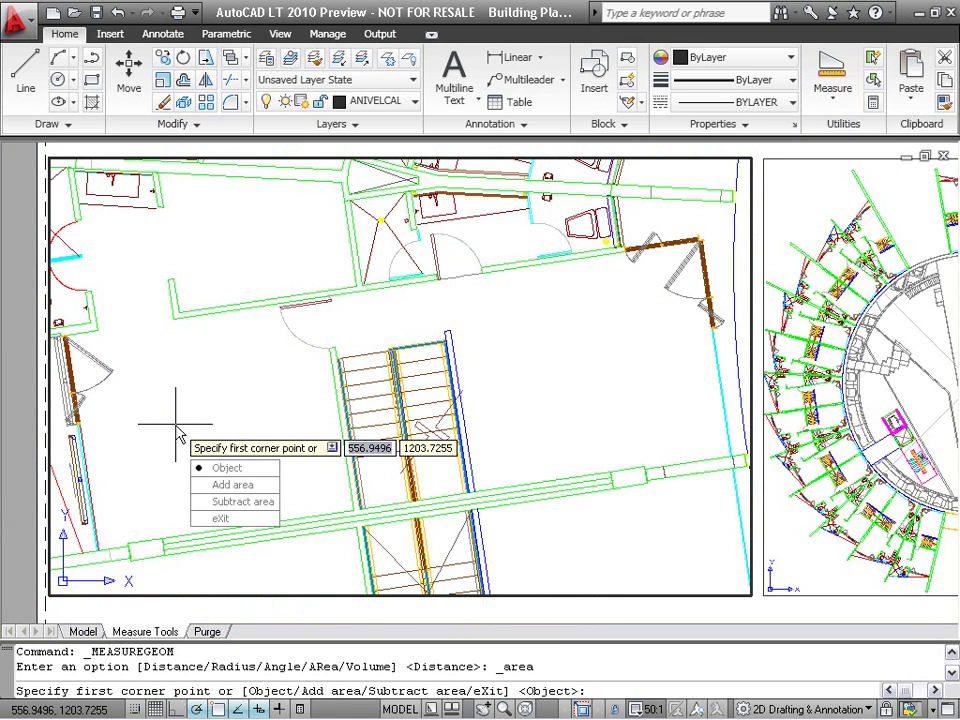
key(Return)
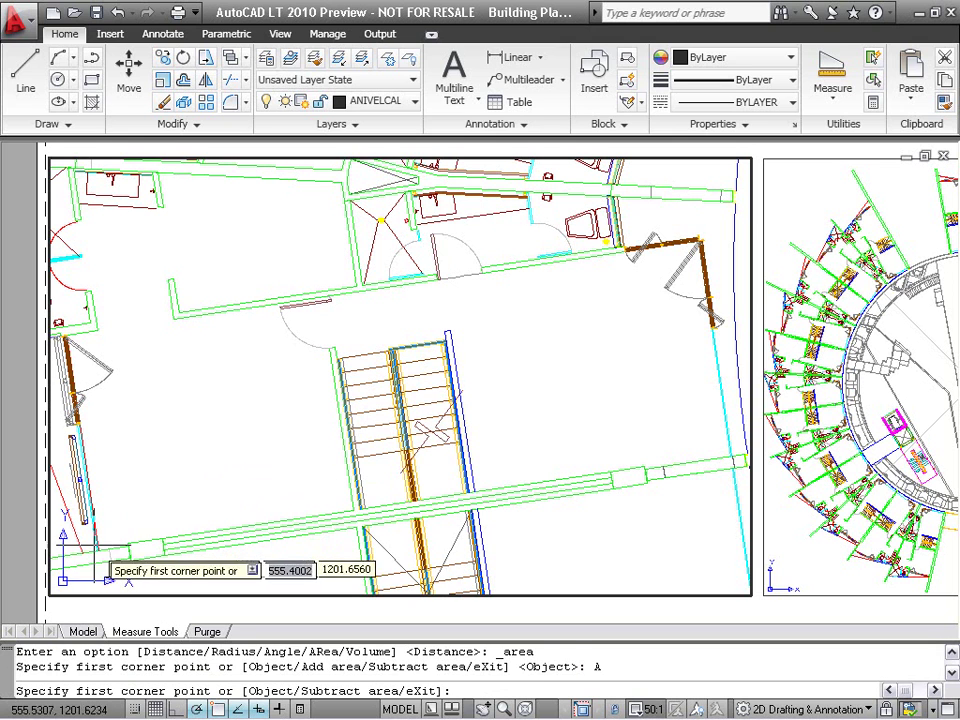
click(98, 551)
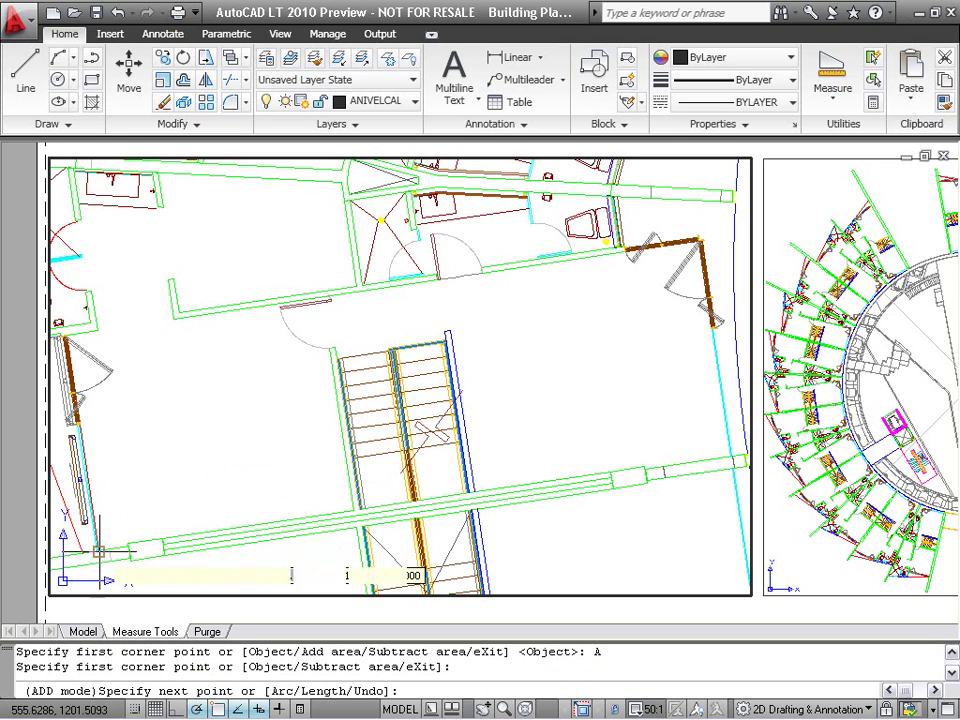
click(725, 458)
click(699, 242)
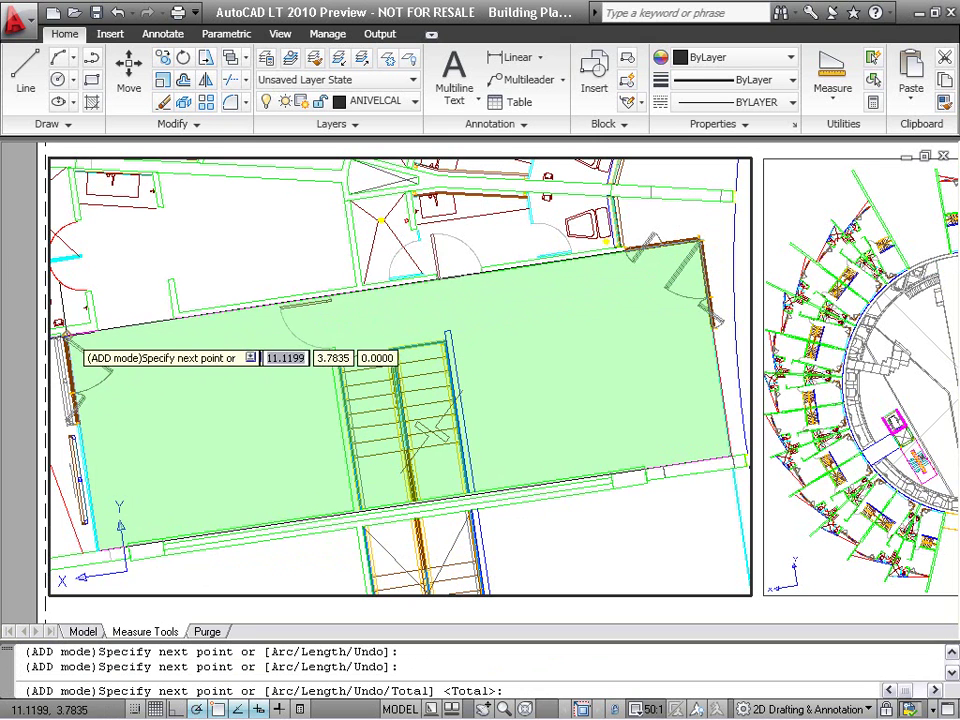
click(68, 340)
key(Return)
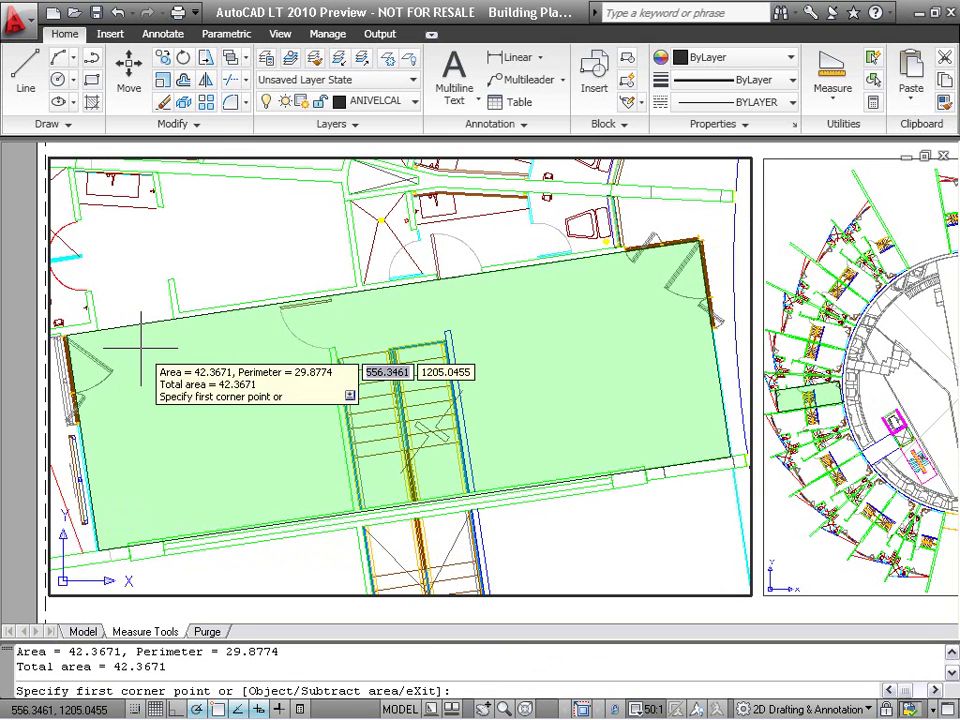
Subtract the 4.9523 stair area by picking its four corners.
key(Down)
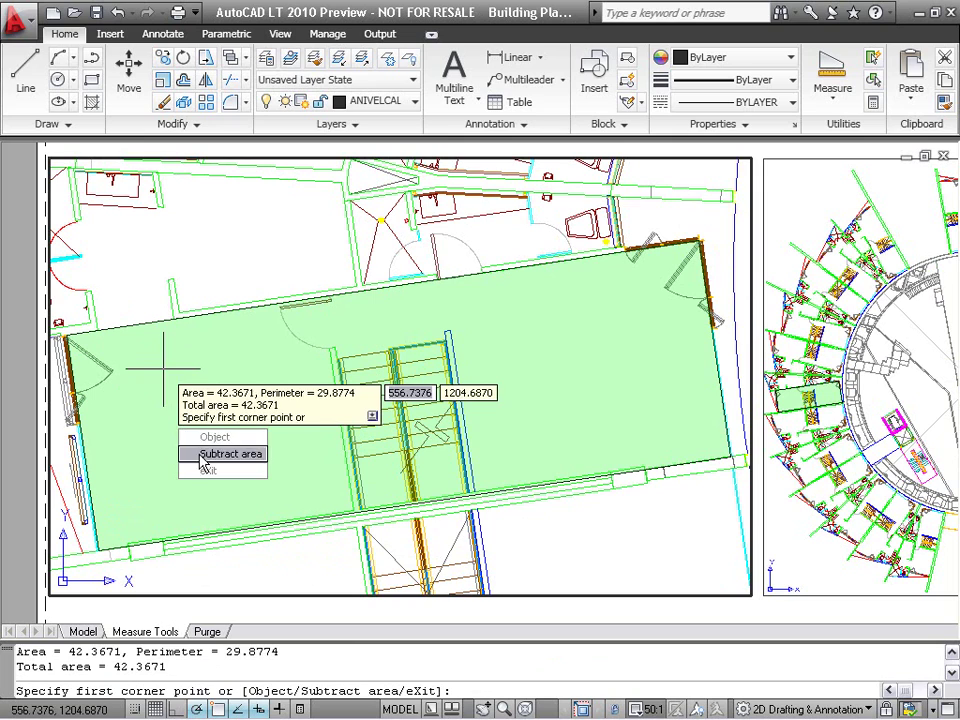
click(212, 452)
click(360, 512)
click(465, 493)
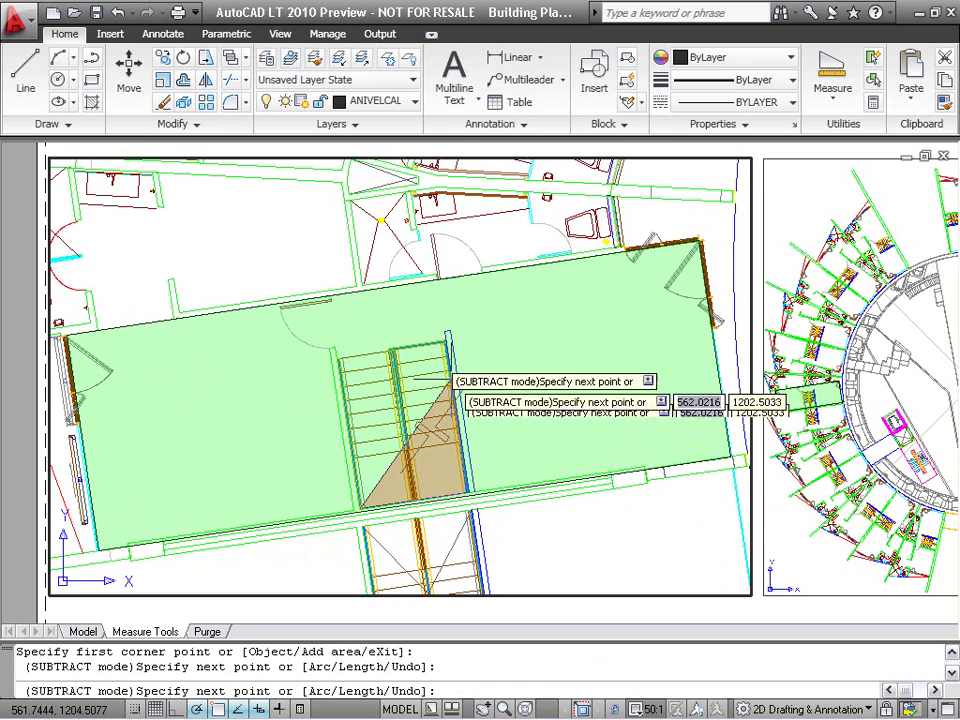
click(445, 342)
click(340, 354)
key(Return)
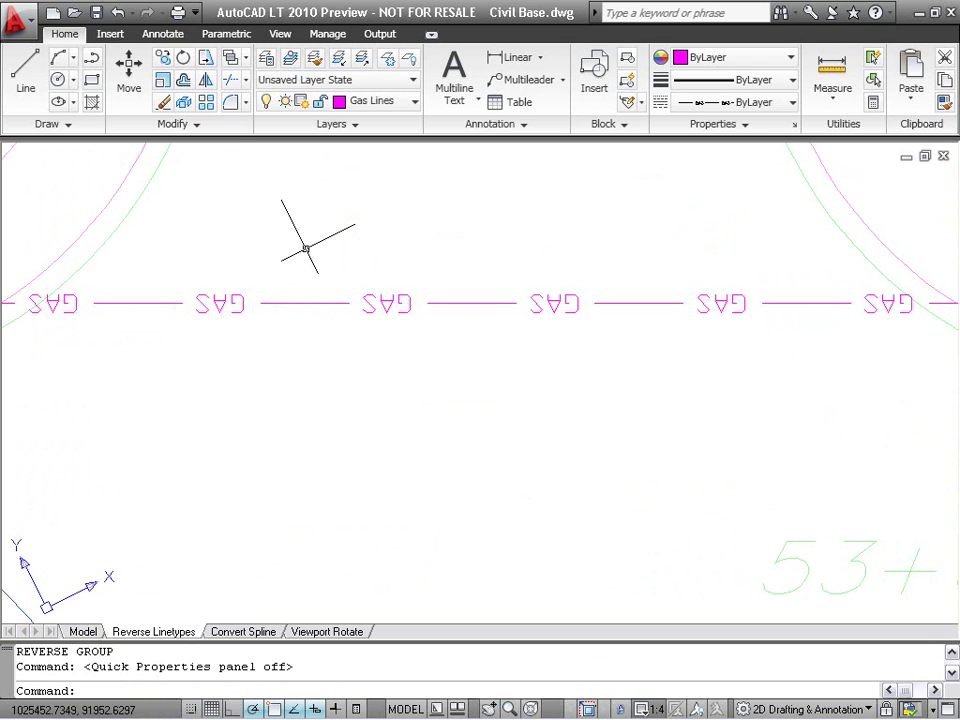
Reverse the magenta gas line with the REVERSE tool so its GAS labels read upright.
click(236, 128)
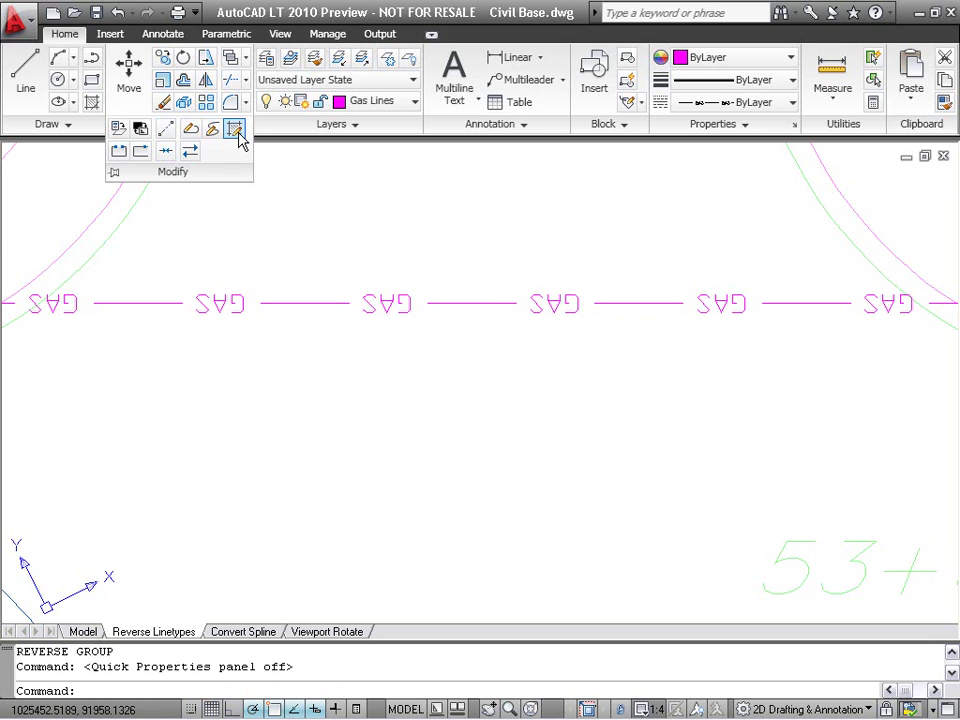
click(190, 150)
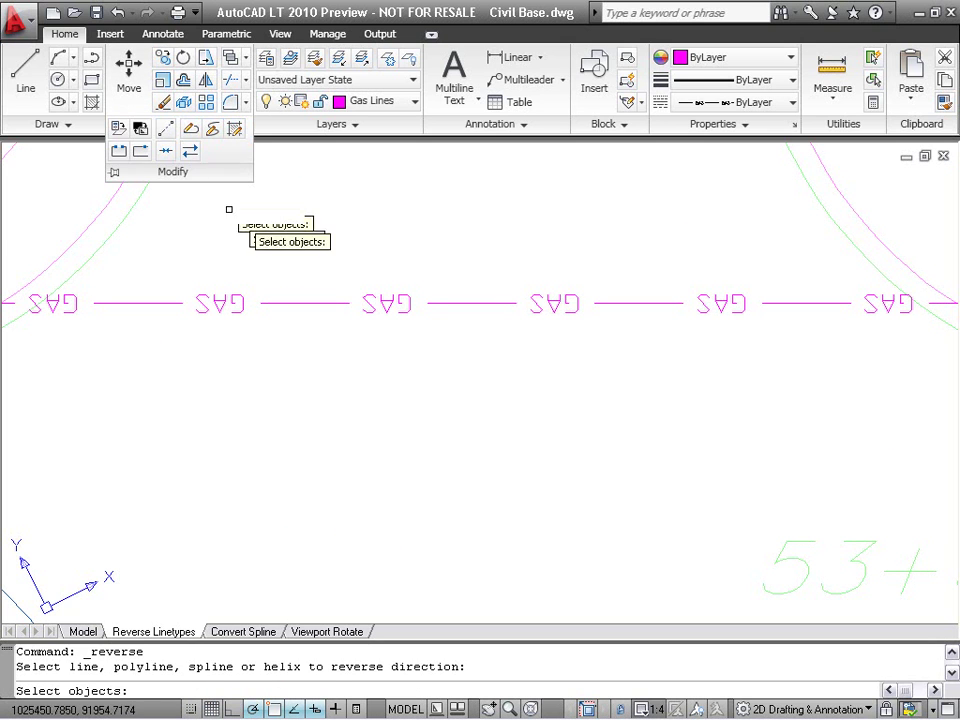
click(302, 302)
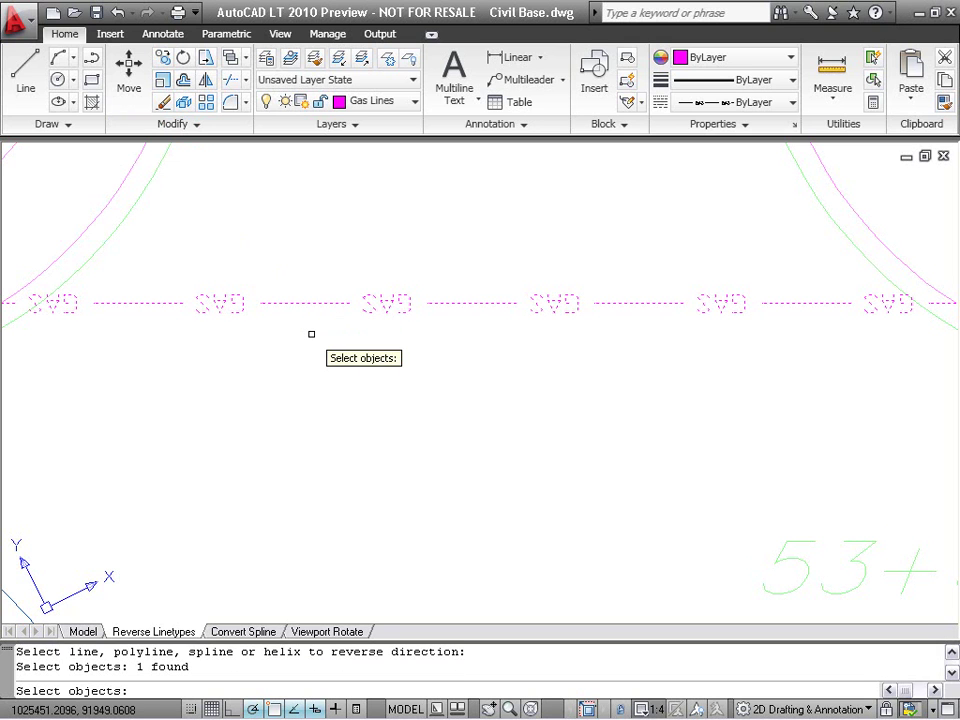
key(Return)
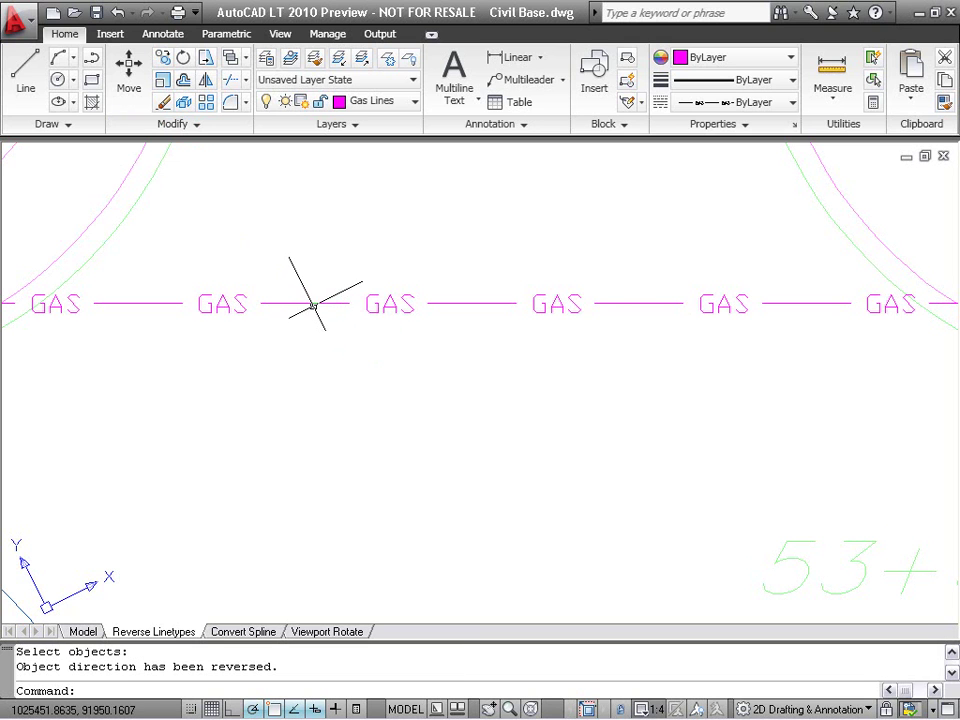
Reverse the gas line twice with Polyline Edit's Reverse option, then cancel.
click(315, 306)
right_click(318, 314)
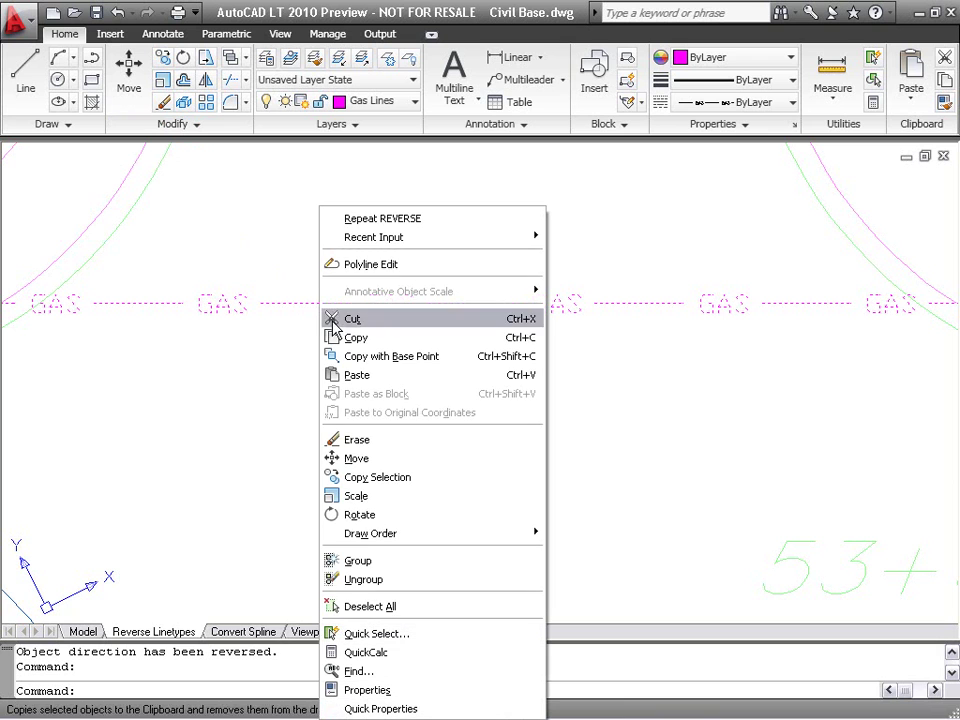
click(377, 268)
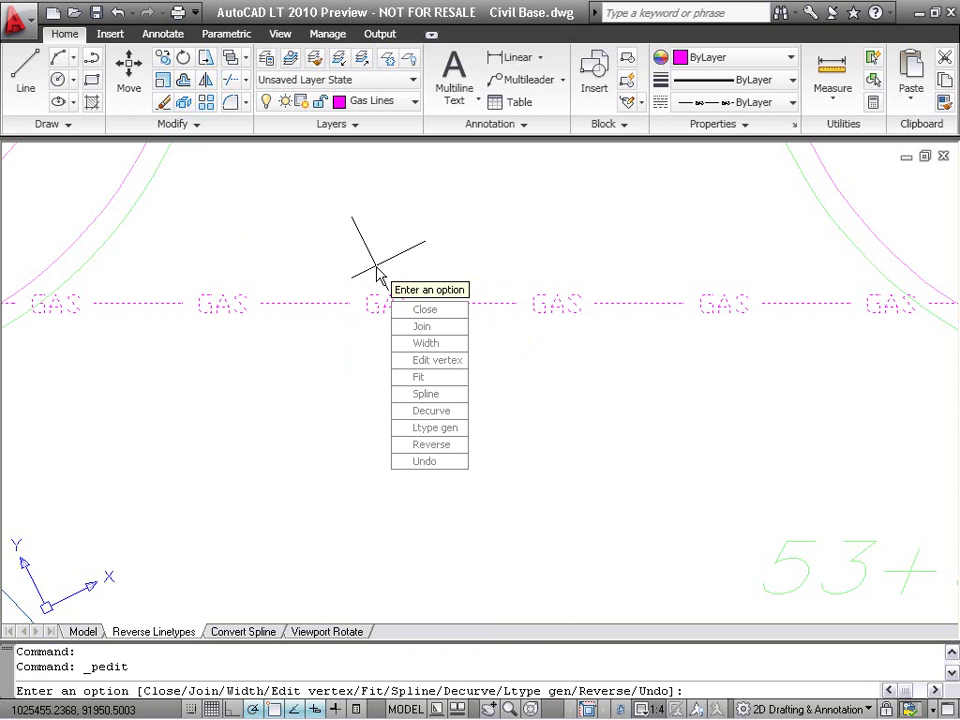
click(408, 446)
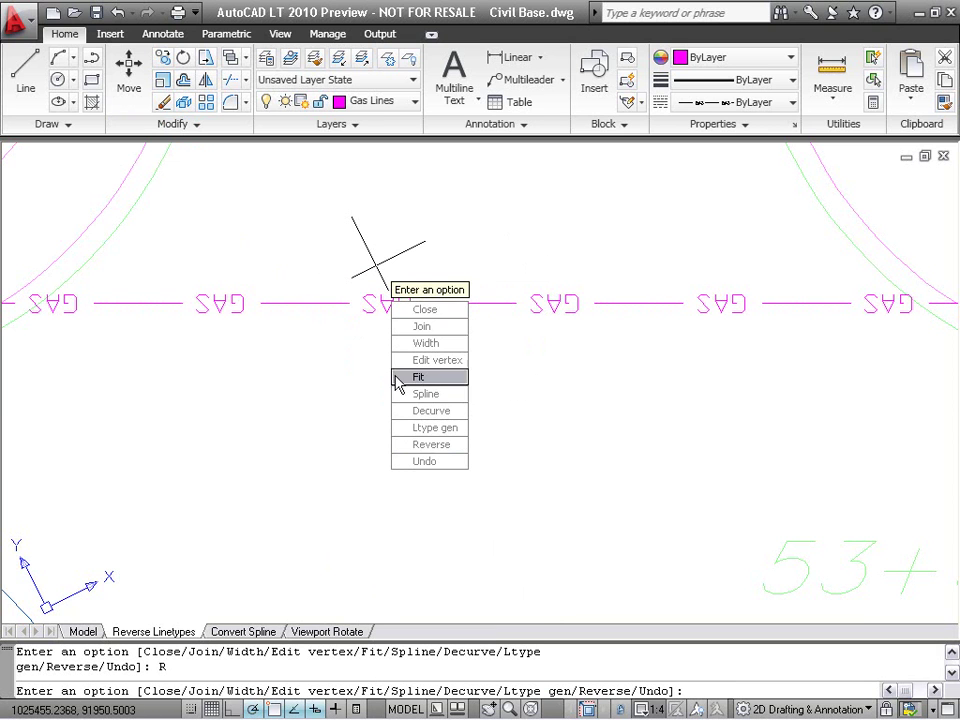
click(405, 444)
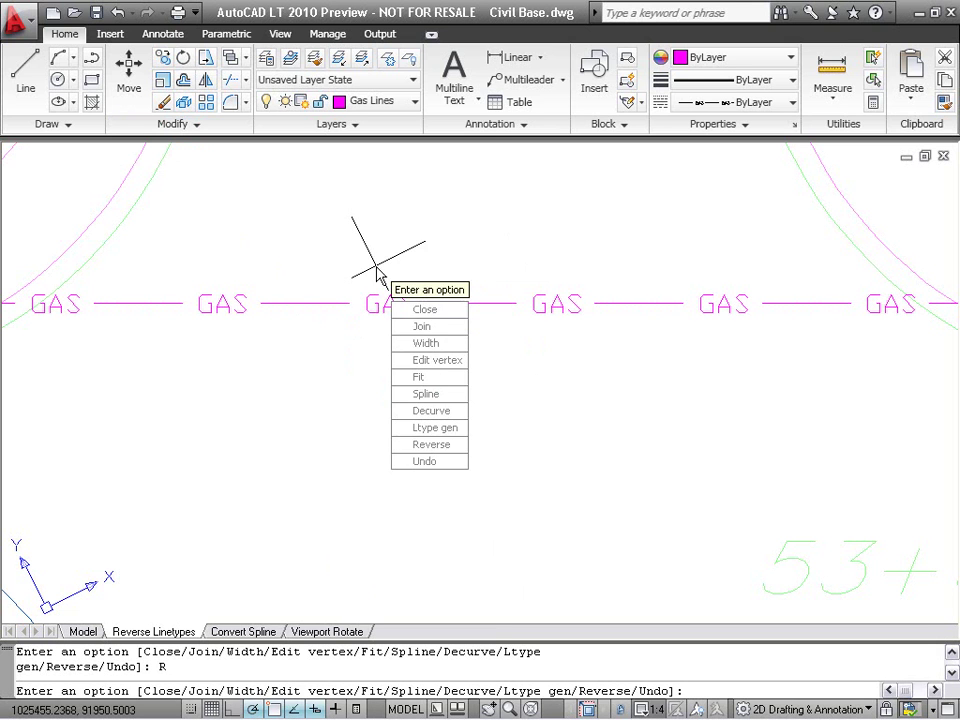
key(Escape)
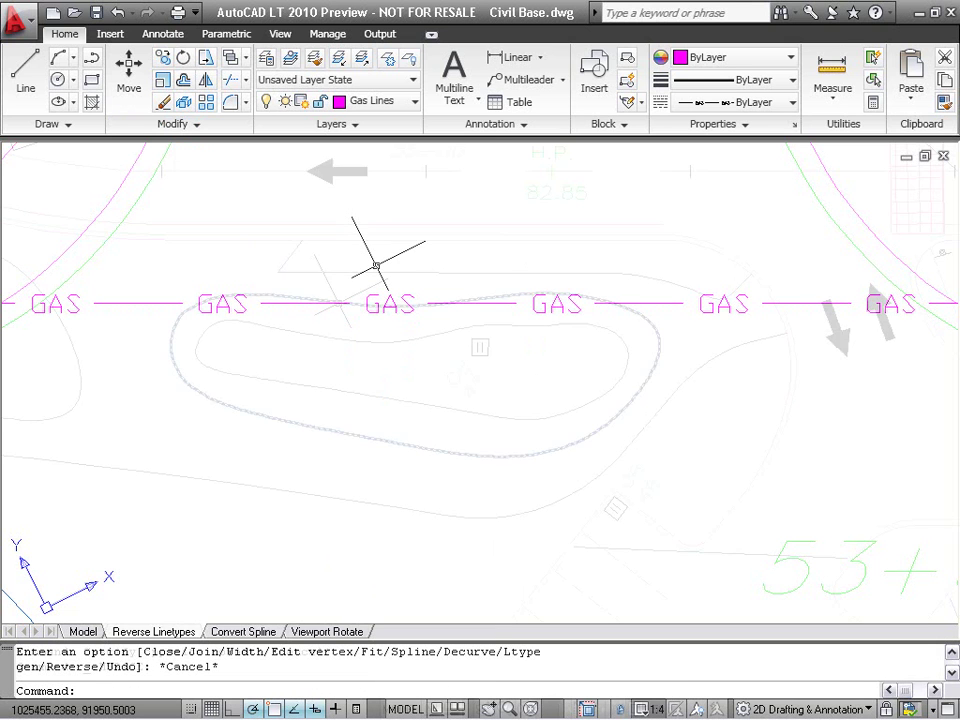
mouse_move(340, 302)
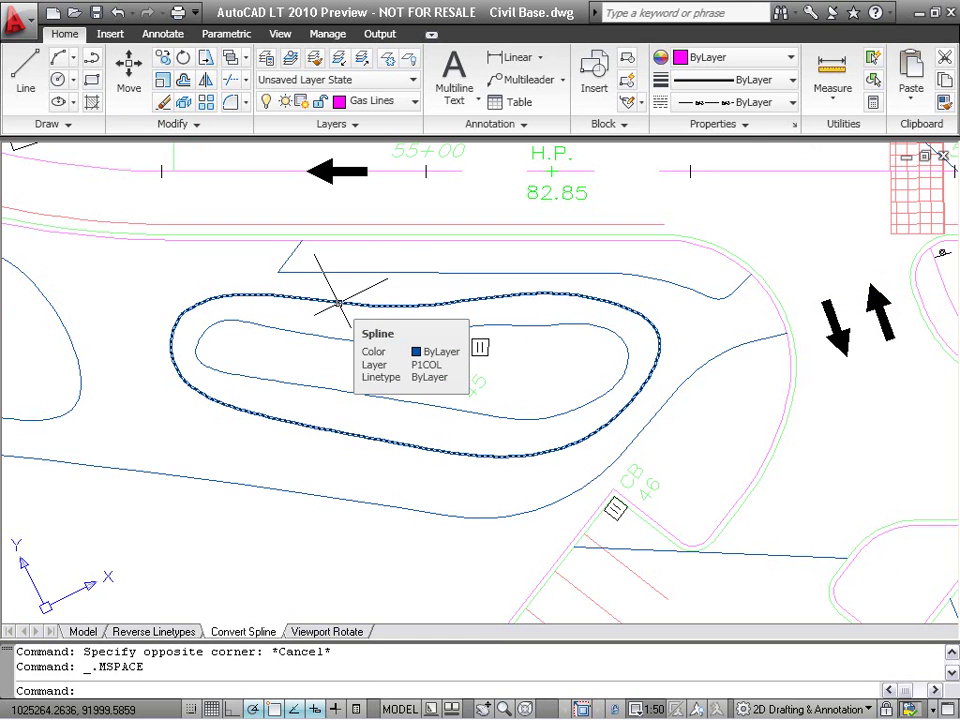
Convert the outer contour spline to a polyline with precision 2 via SPLINEDIT.
click(232, 126)
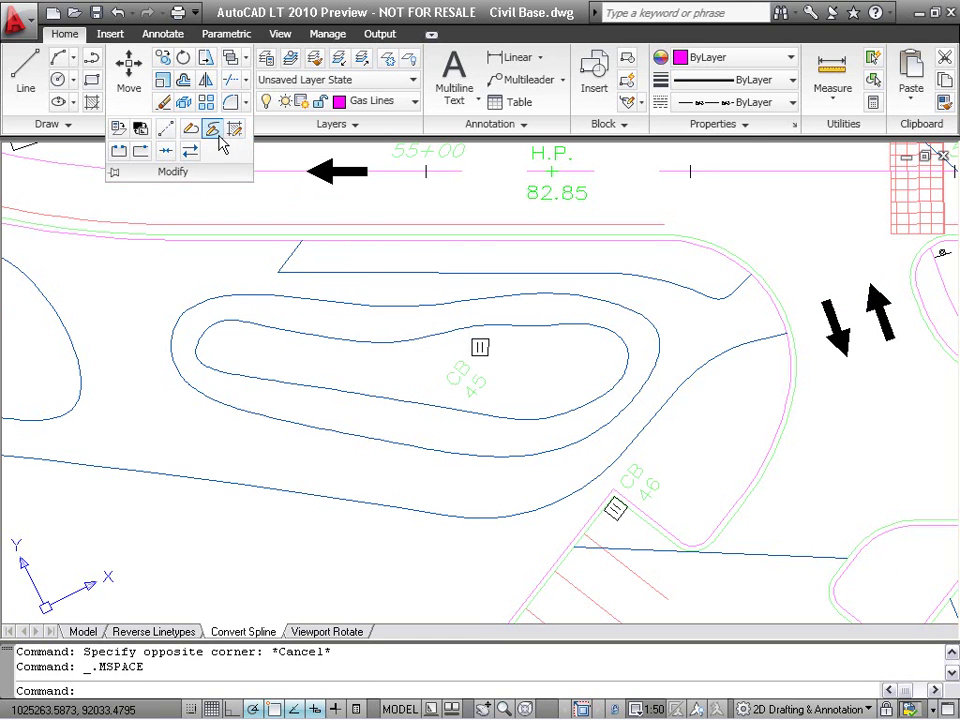
click(219, 132)
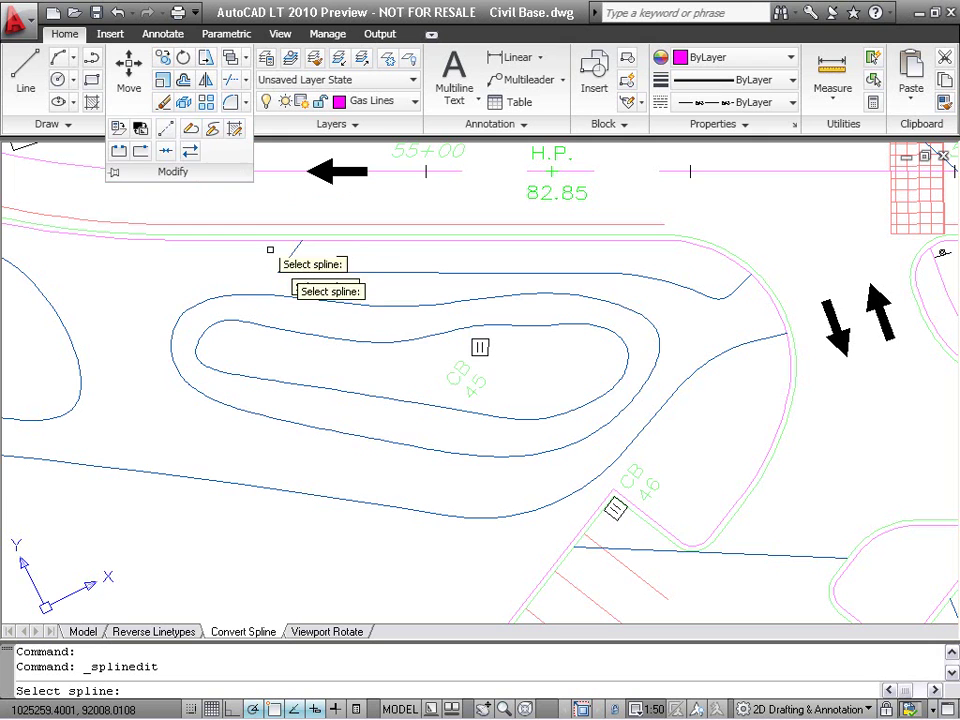
click(323, 302)
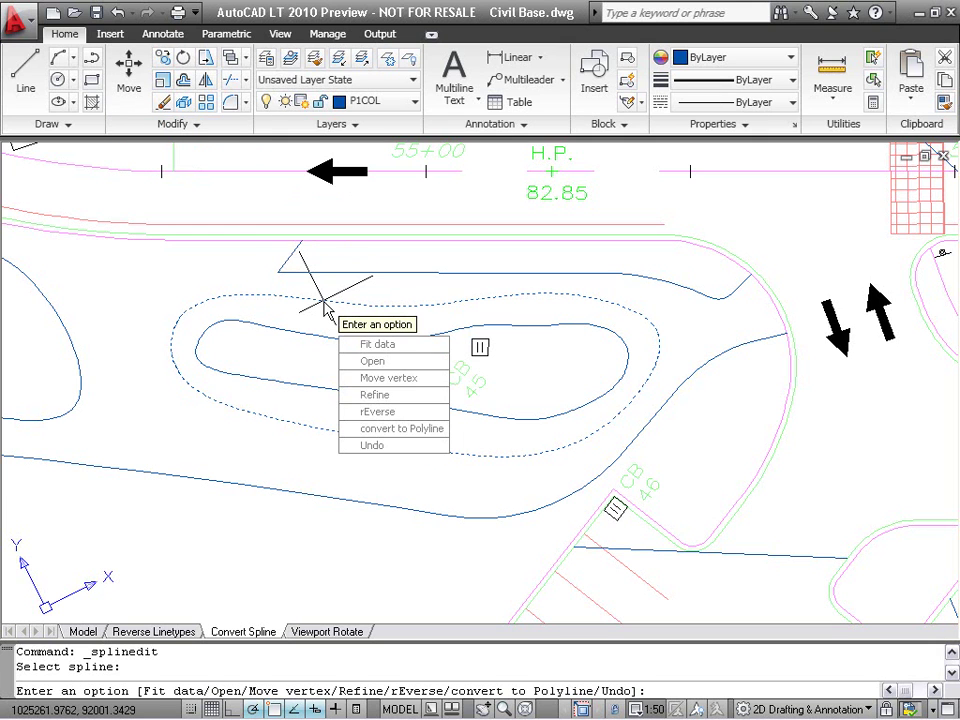
click(348, 428)
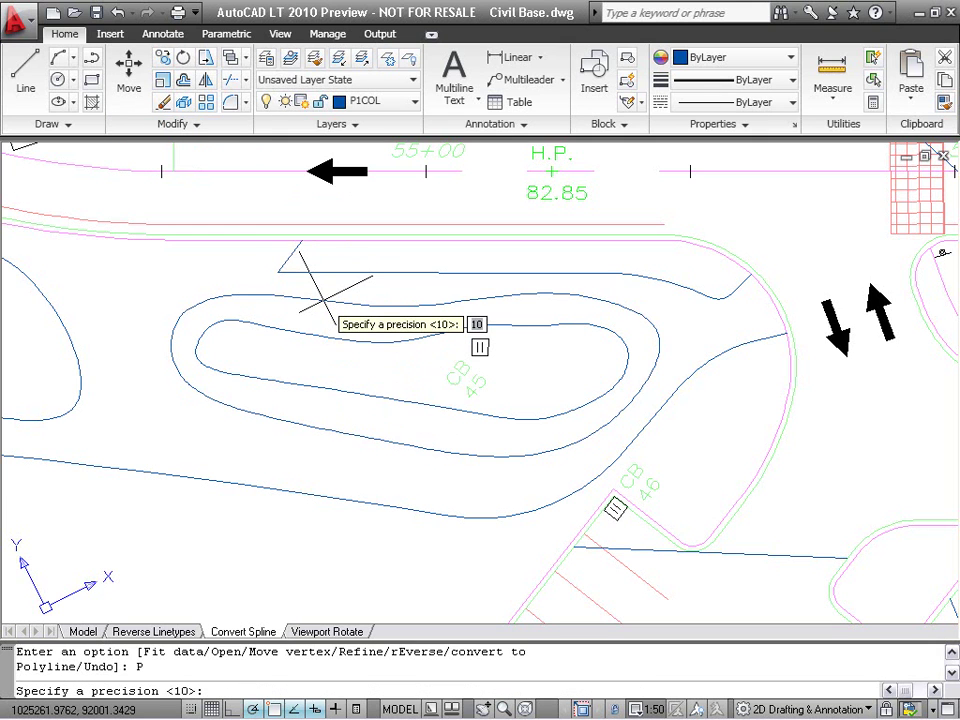
text(2)
key(Return)
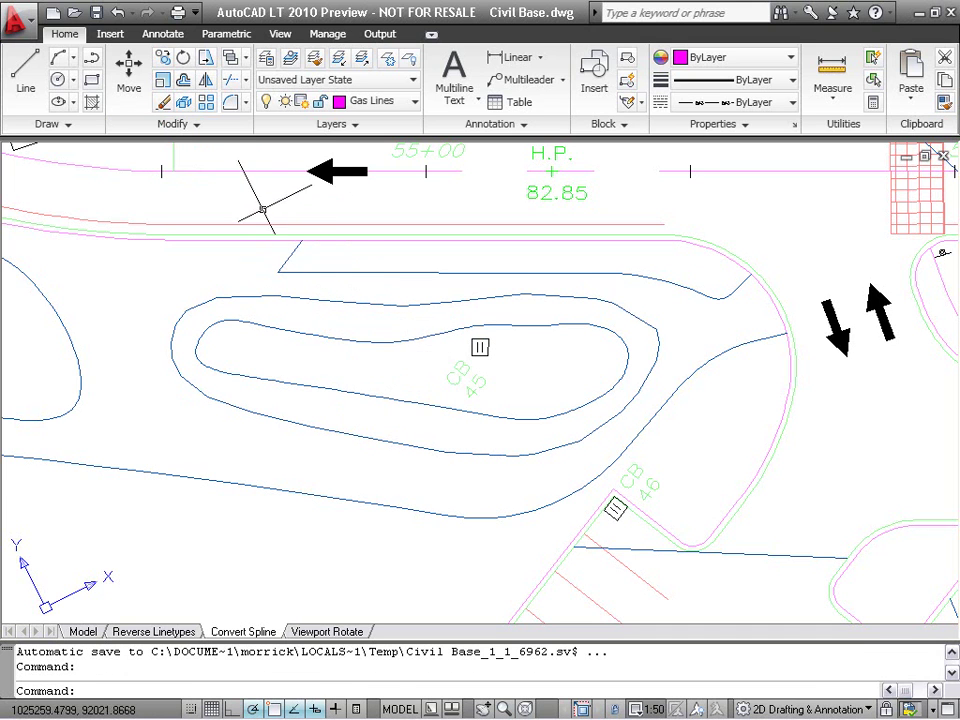
Convert the inner contour to a polyline at precision 30 with PEDIT.
click(229, 125)
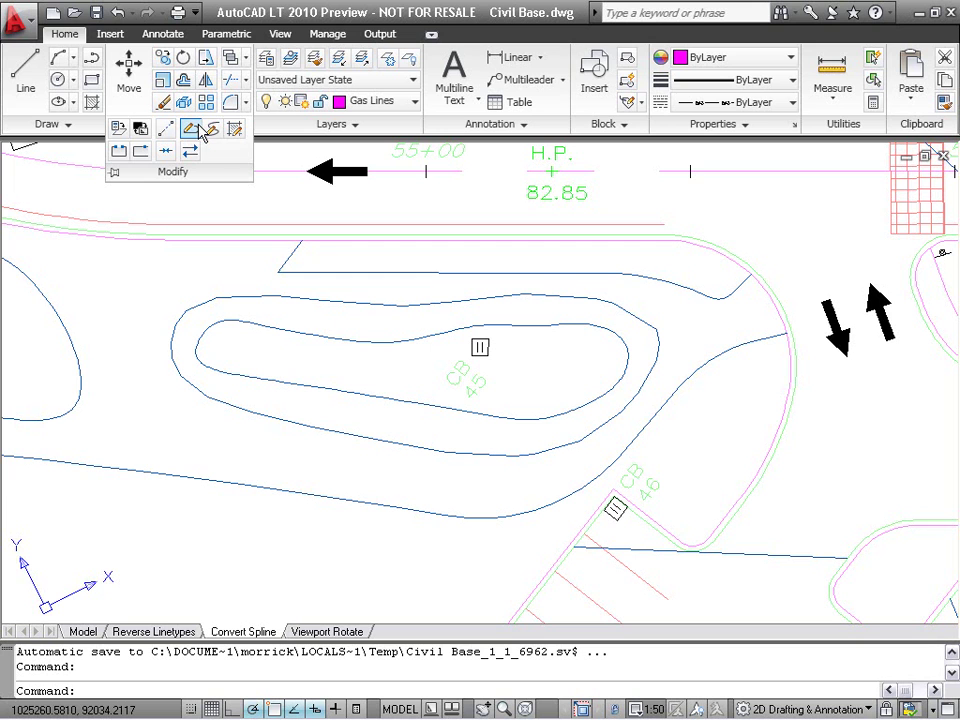
click(199, 126)
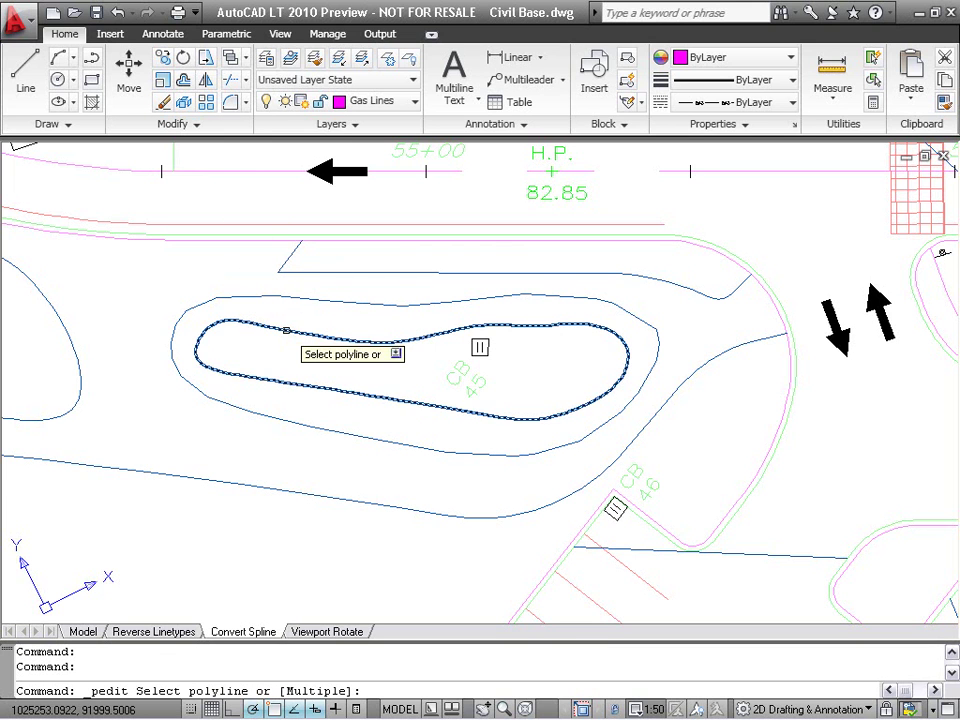
click(287, 330)
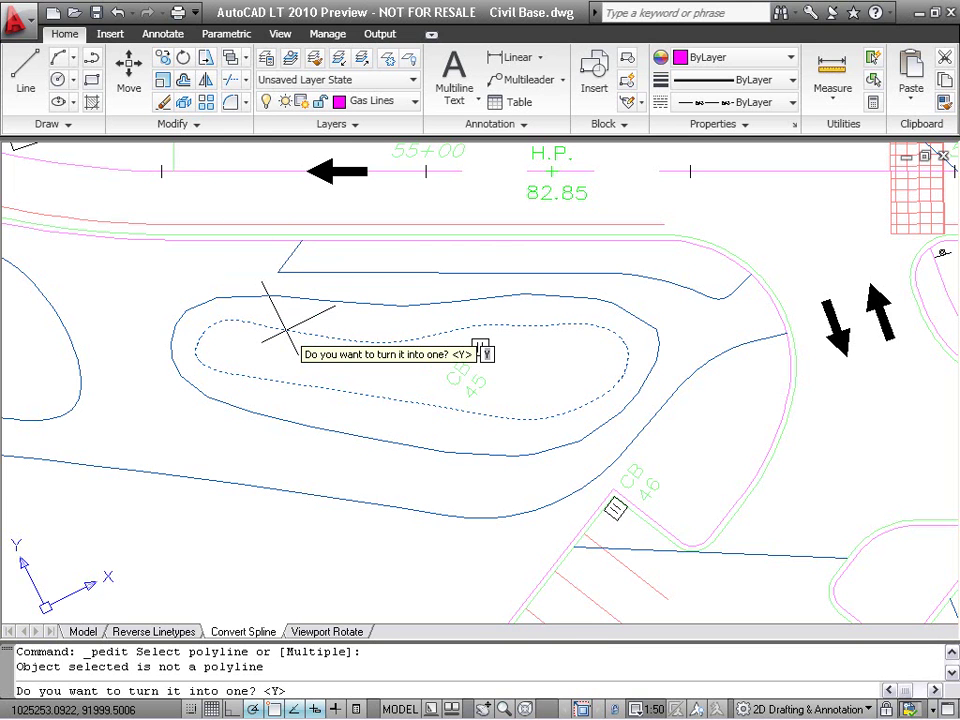
key(Return)
text(30)
key(Return)
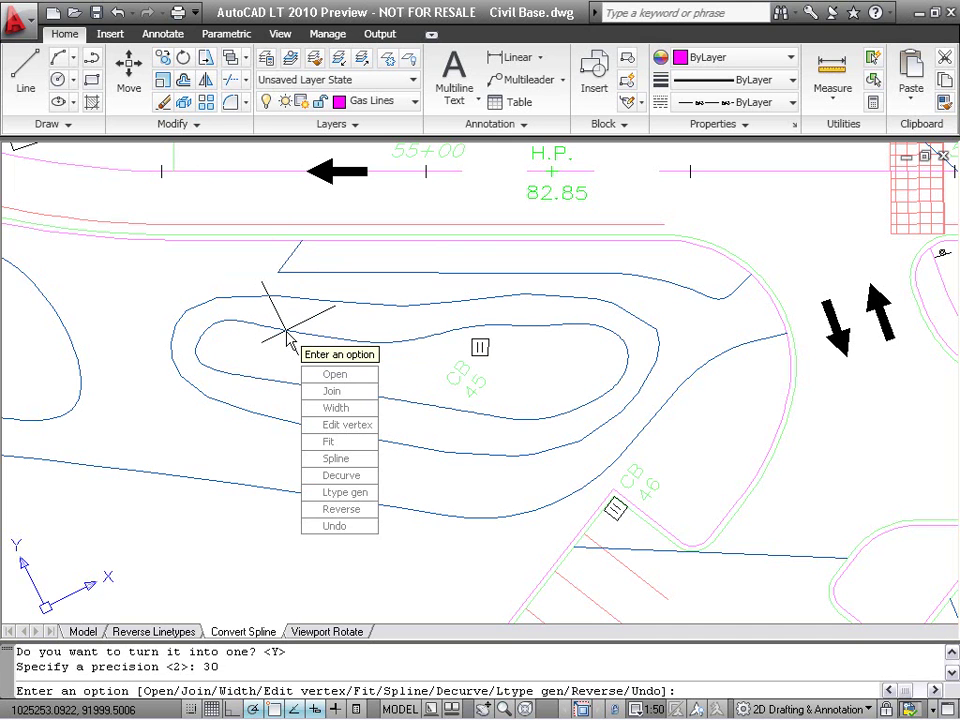
key(Escape)
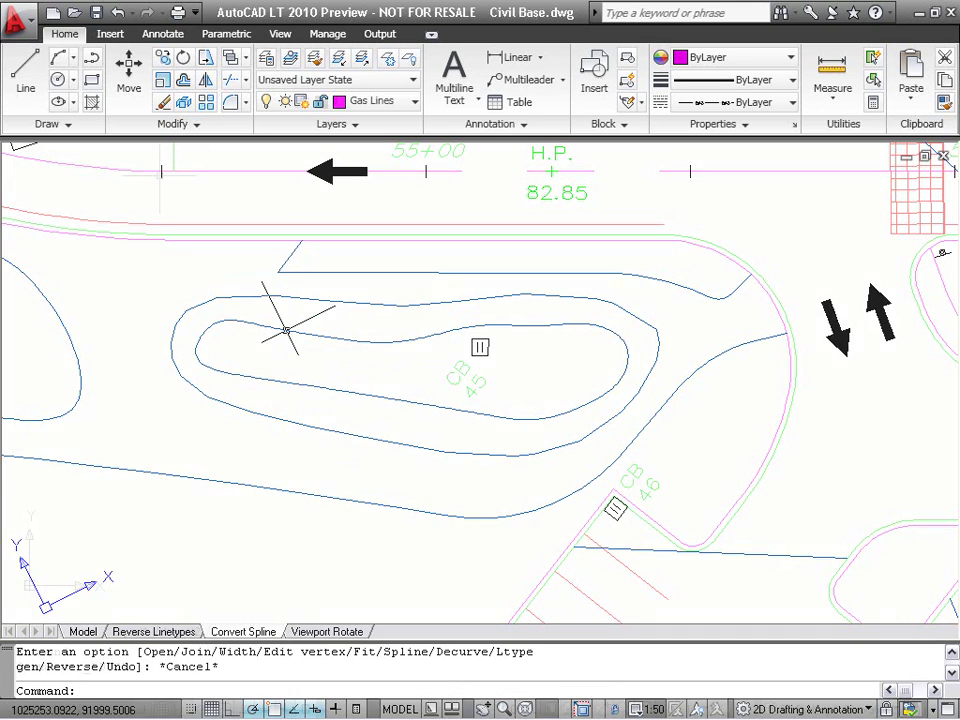
Purge the drawing's zero-length geometry and empty text objects.
click(18, 20)
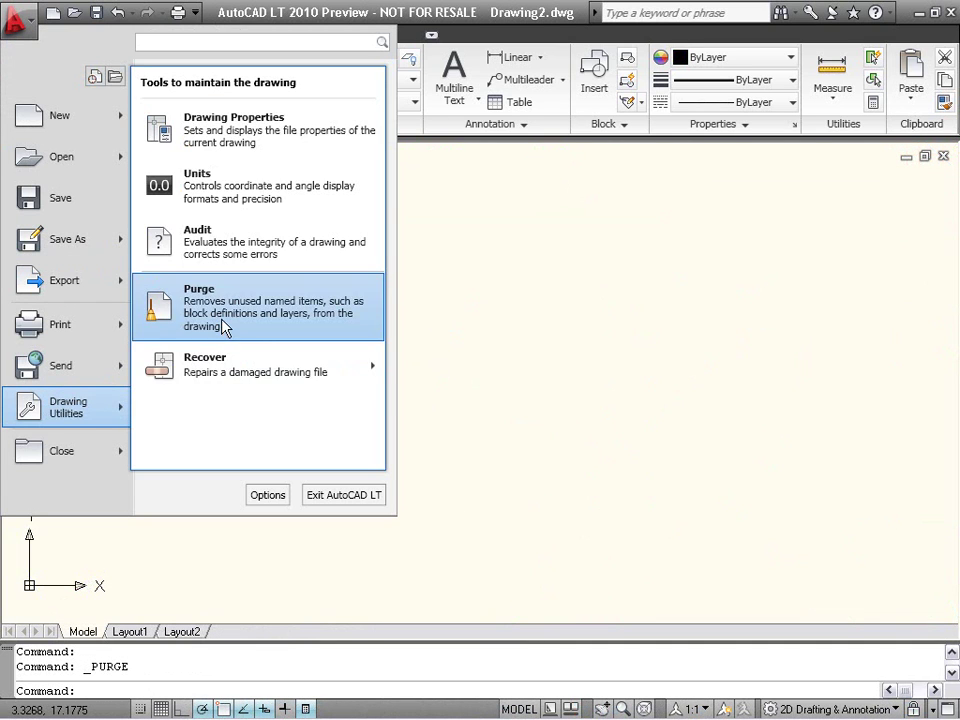
mouse_move(66, 407)
click(223, 326)
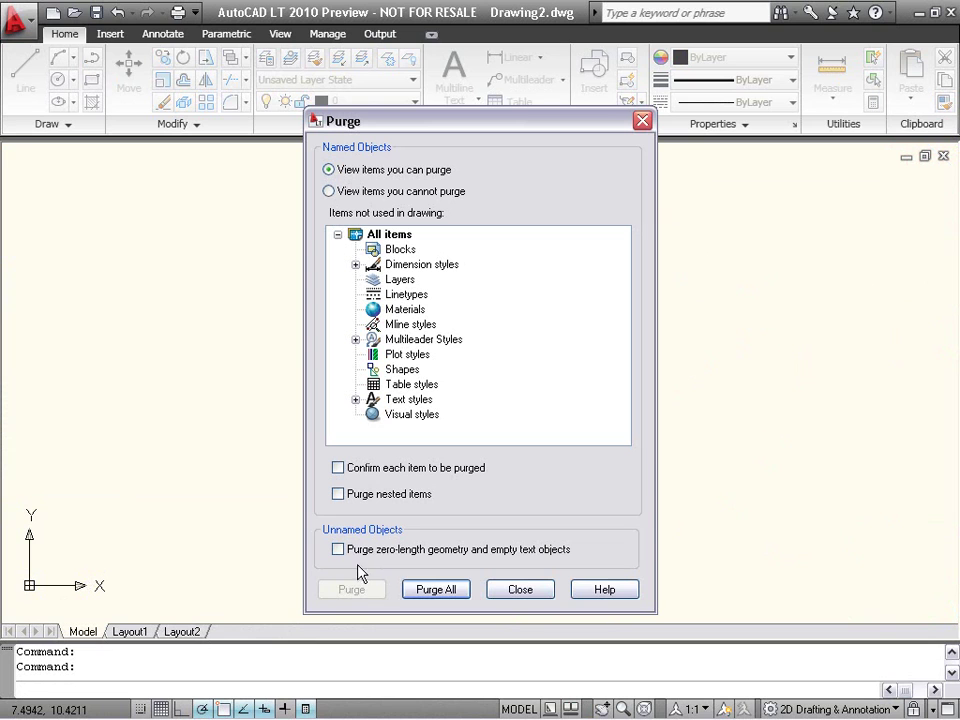
click(354, 556)
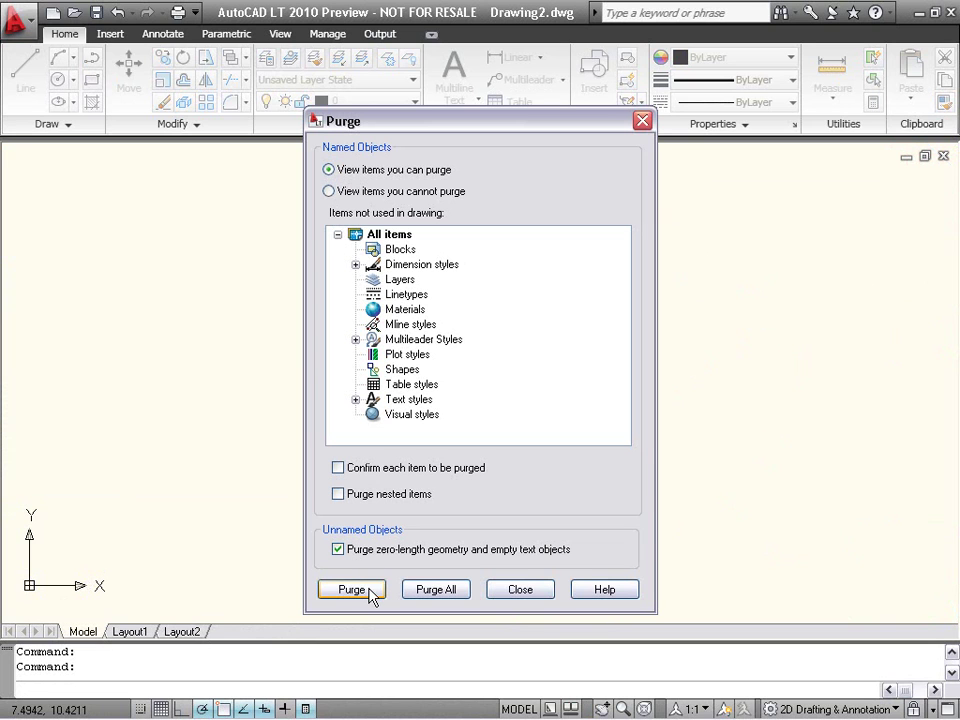
click(369, 592)
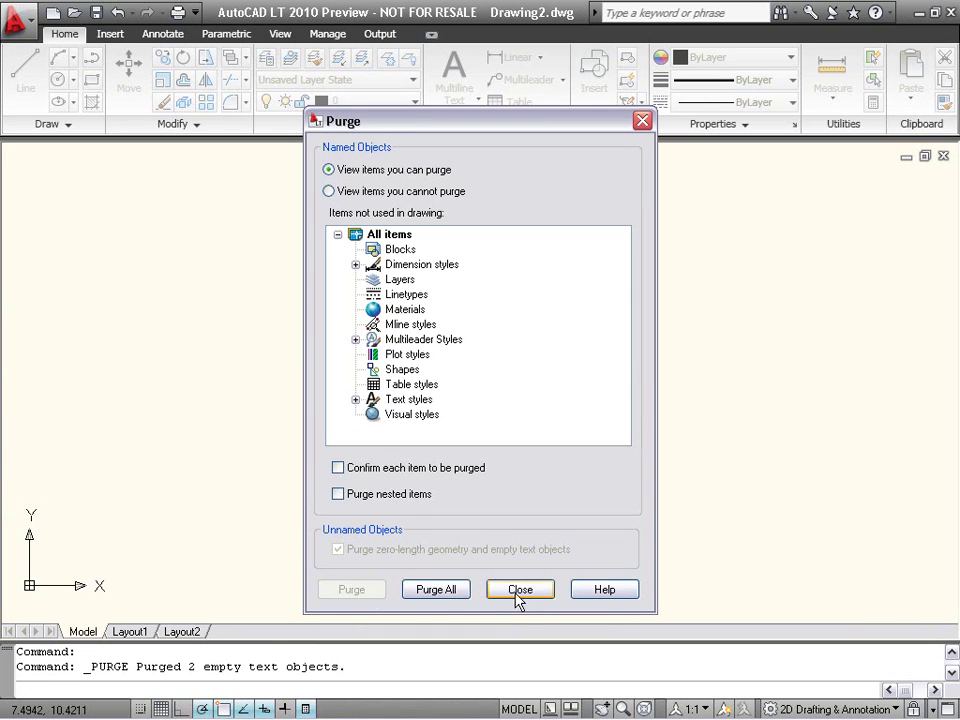
Set VPROTATEASSOC to 0 and grip-rotate the lower-left viewport to a new angle.
text(vpotateassoc)
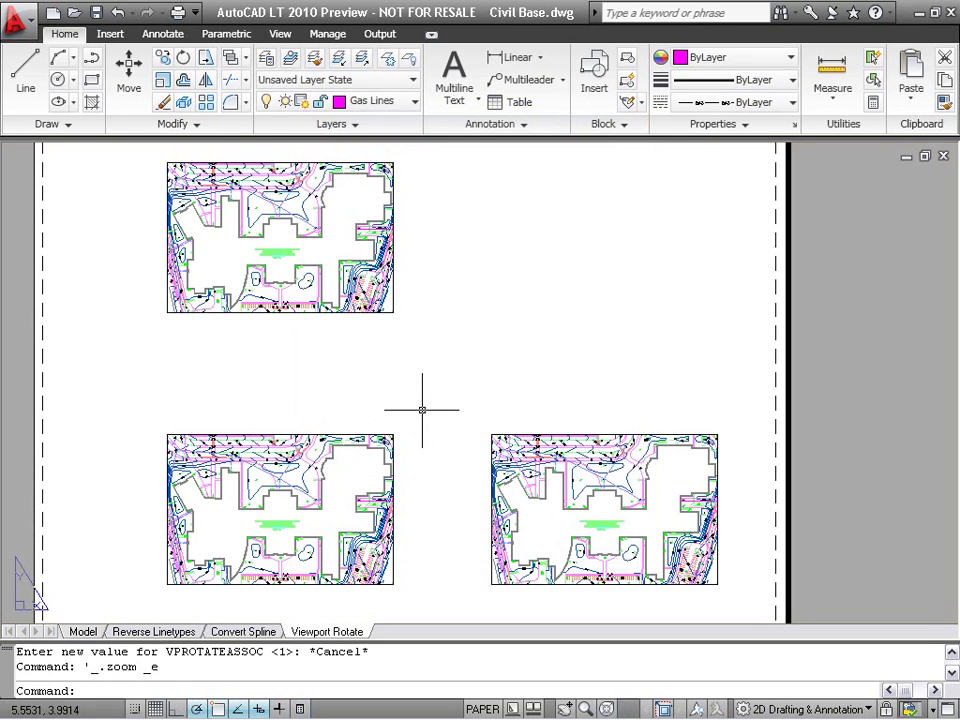
key(Return)
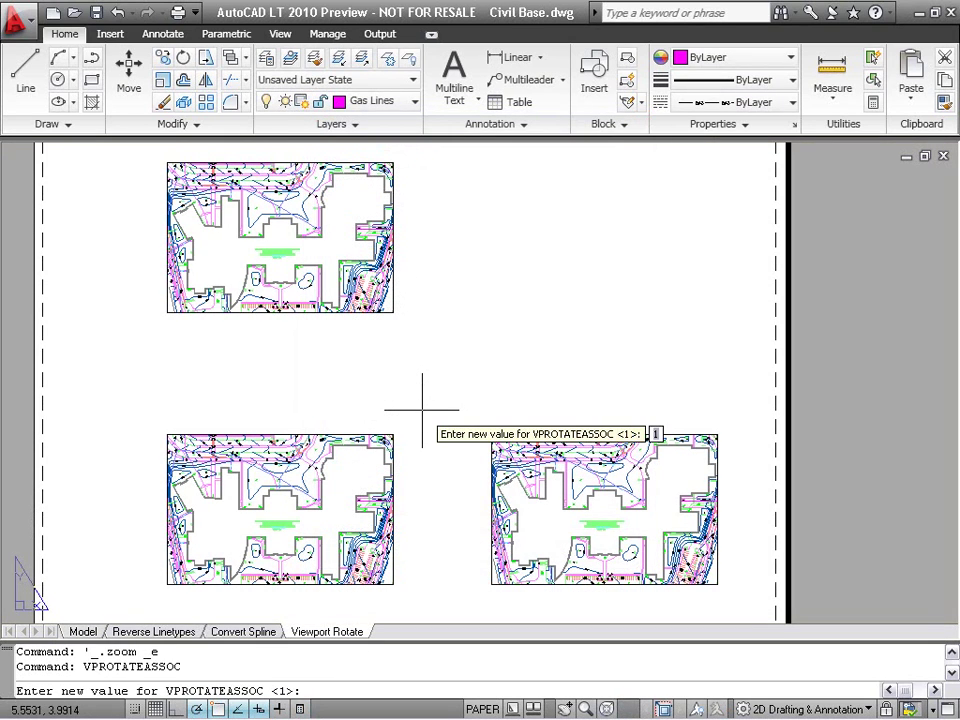
text(0)
key(Return)
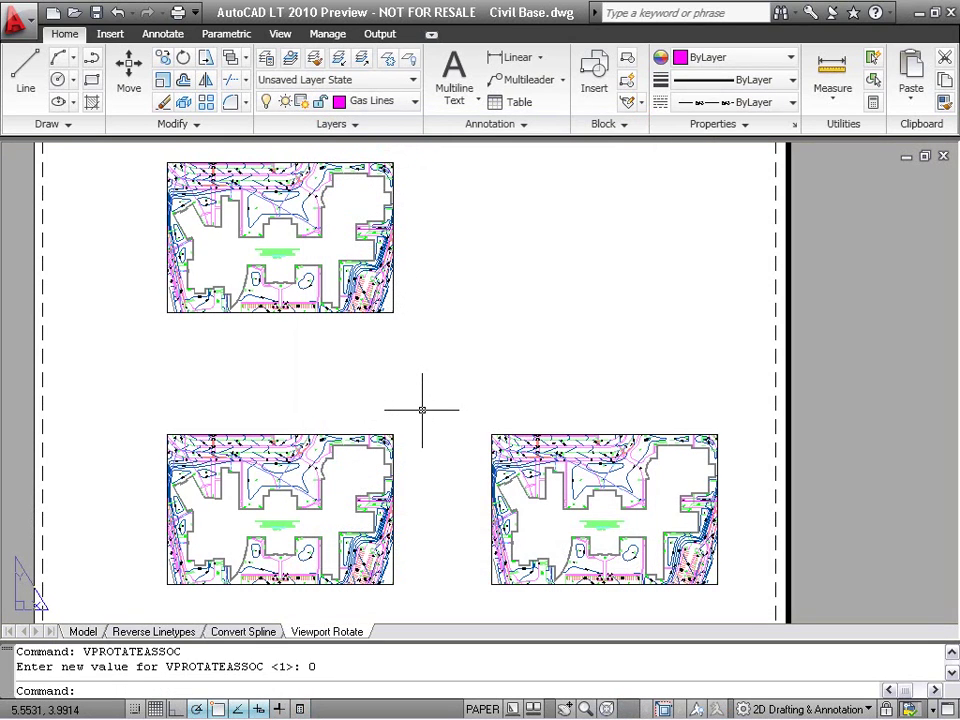
click(387, 438)
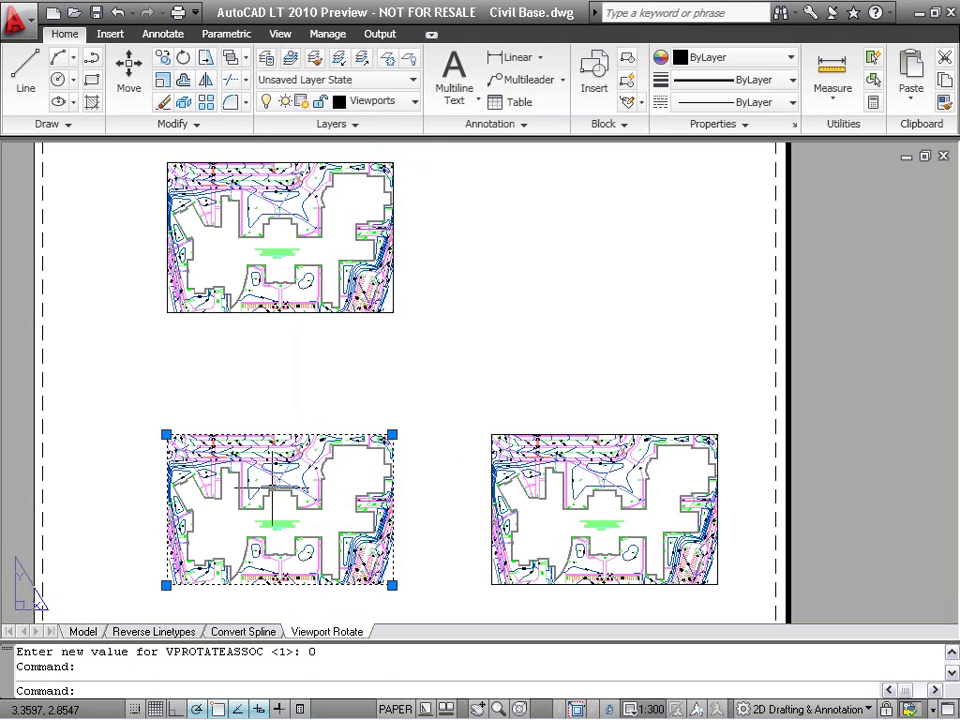
click(166, 585)
key(space)
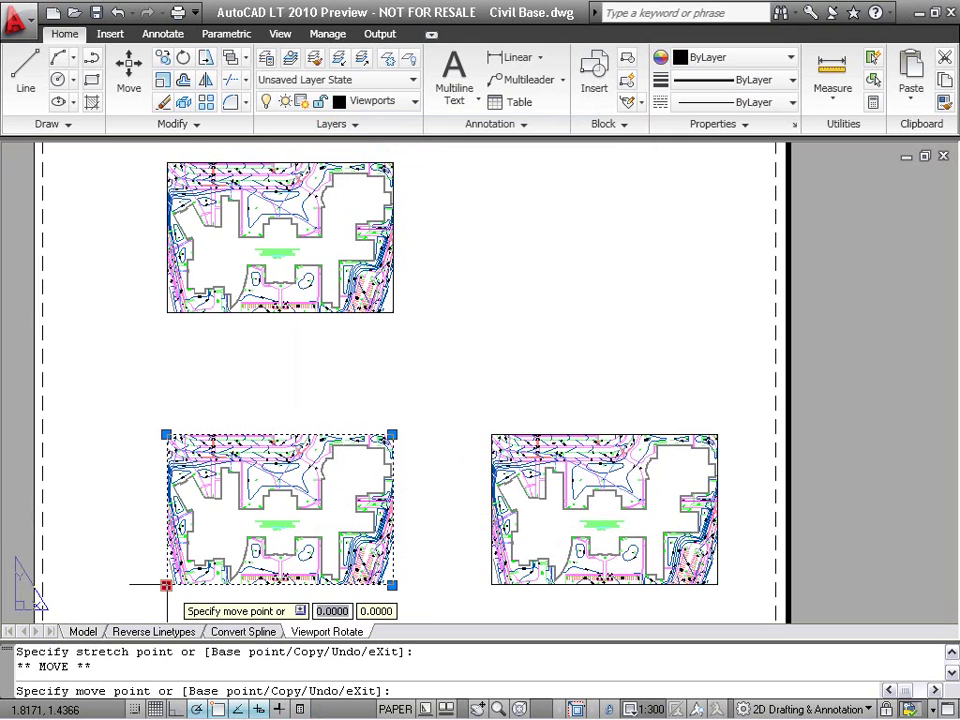
key(space)
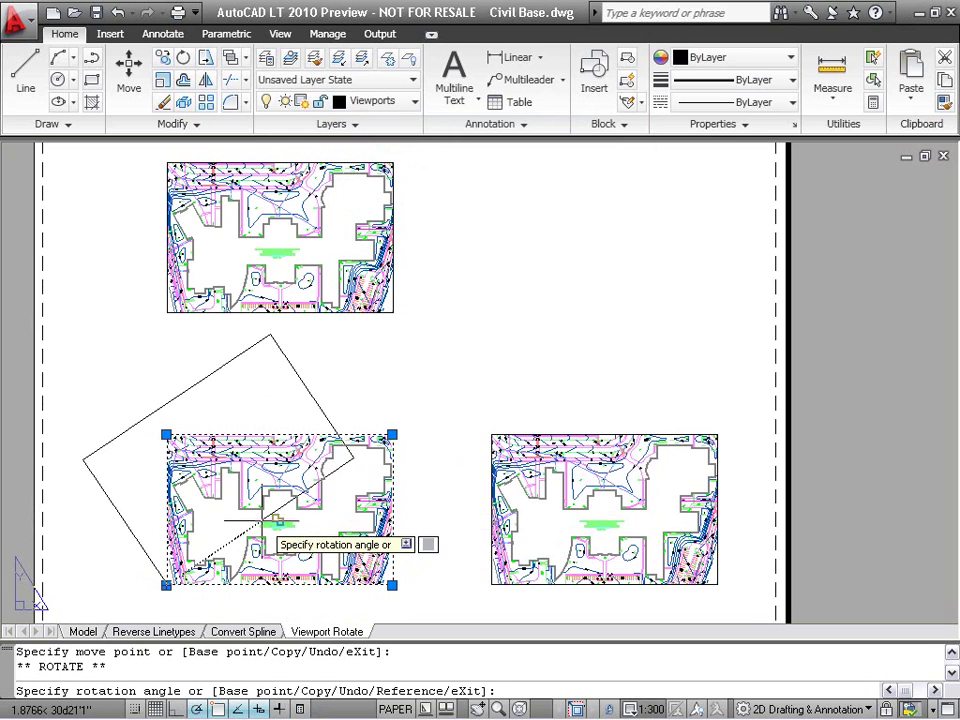
click(284, 521)
key(Escape)
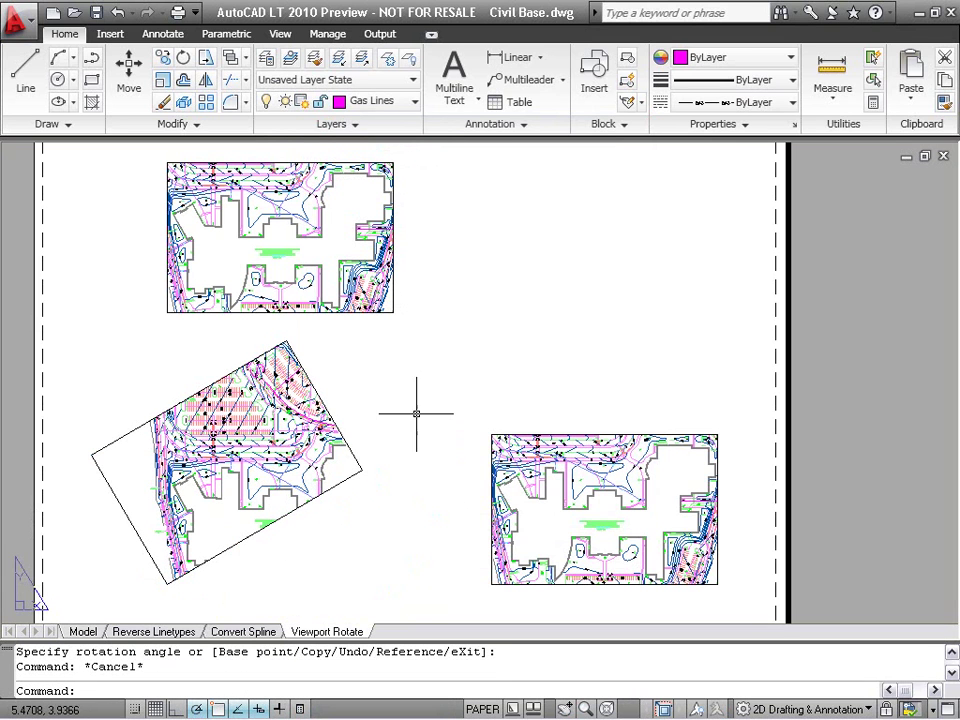
Set VPROTATEASSOC to 1 and grip-rotate the lower-right viewport about 30 degrees.
text(vprotateassoc)
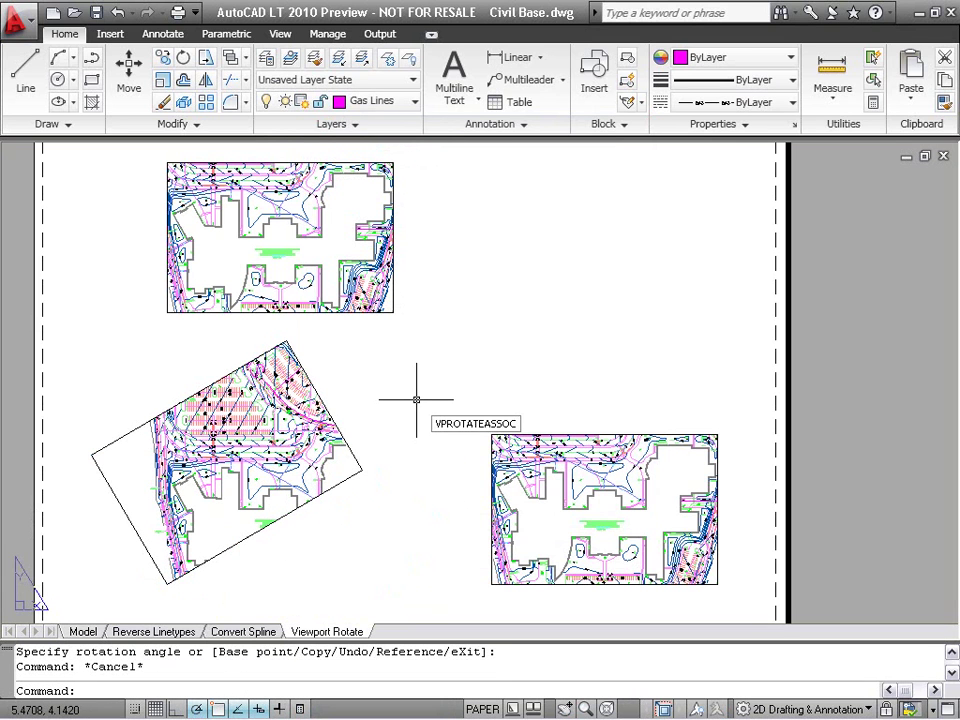
key(Return)
text(1)
key(Return)
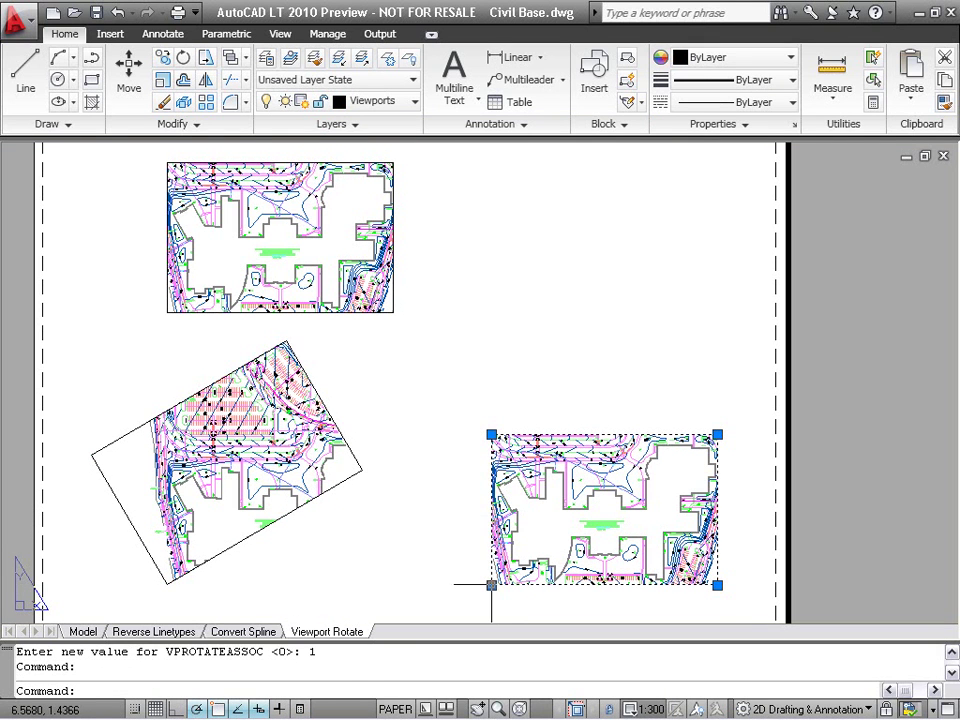
click(491, 585)
key(space)
key(space)
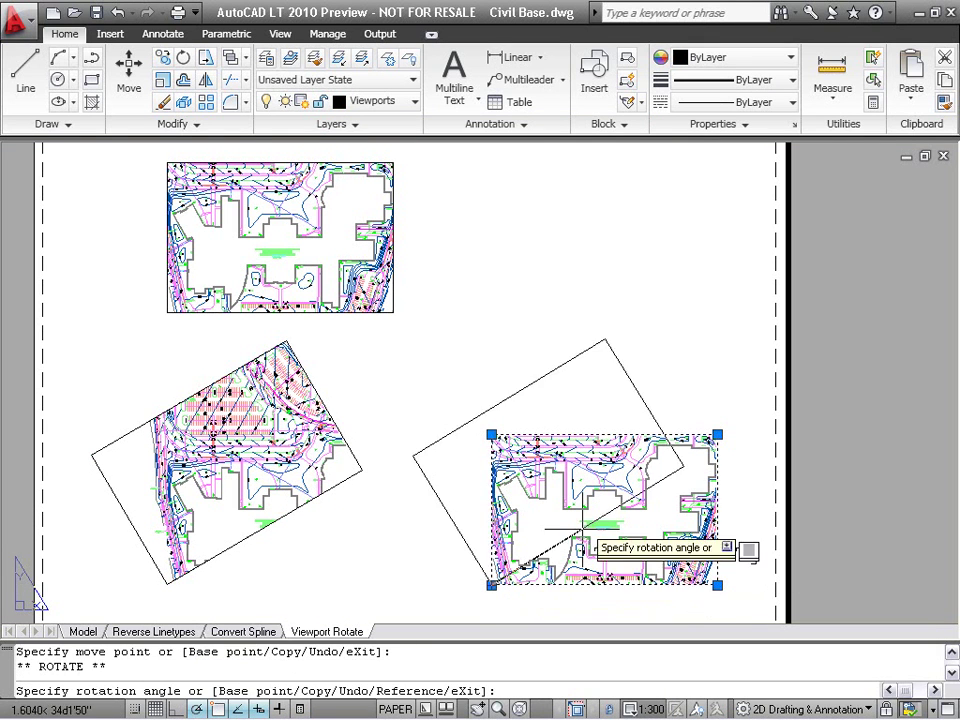
click(590, 528)
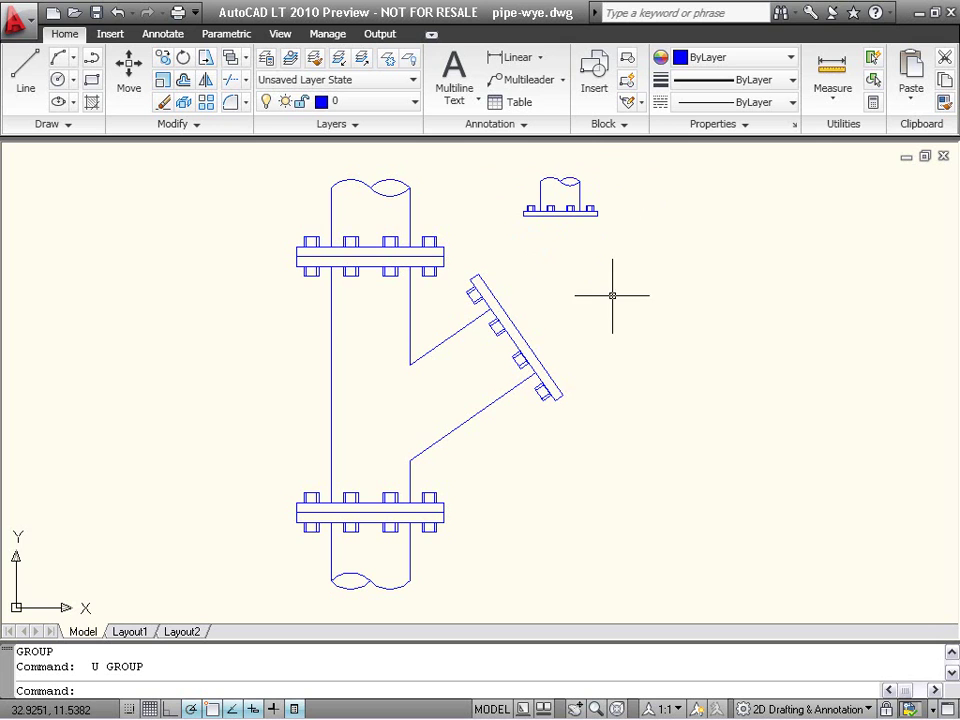
ALIGN the small flange's two corners onto the branch flange's corners, scaling it to fit.
text(align)
key(Return)
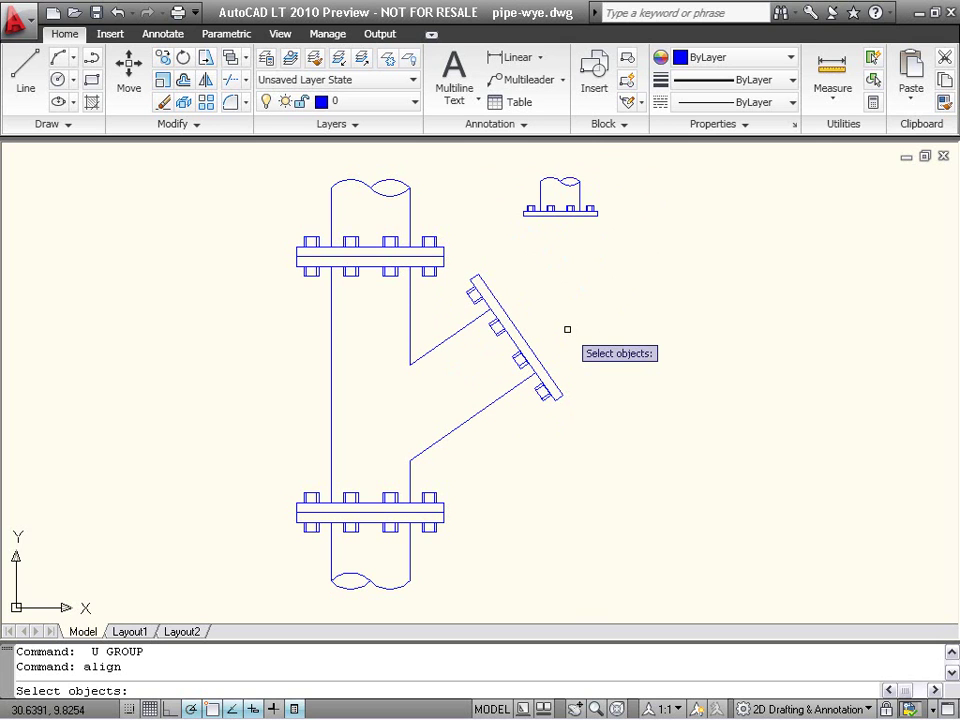
click(588, 170)
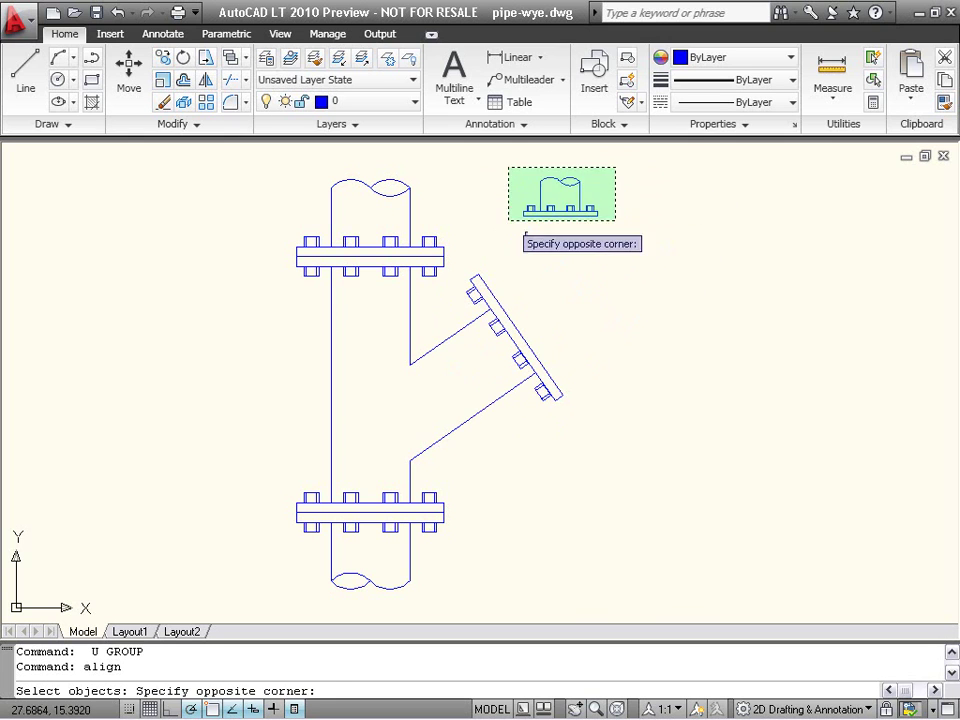
click(504, 226)
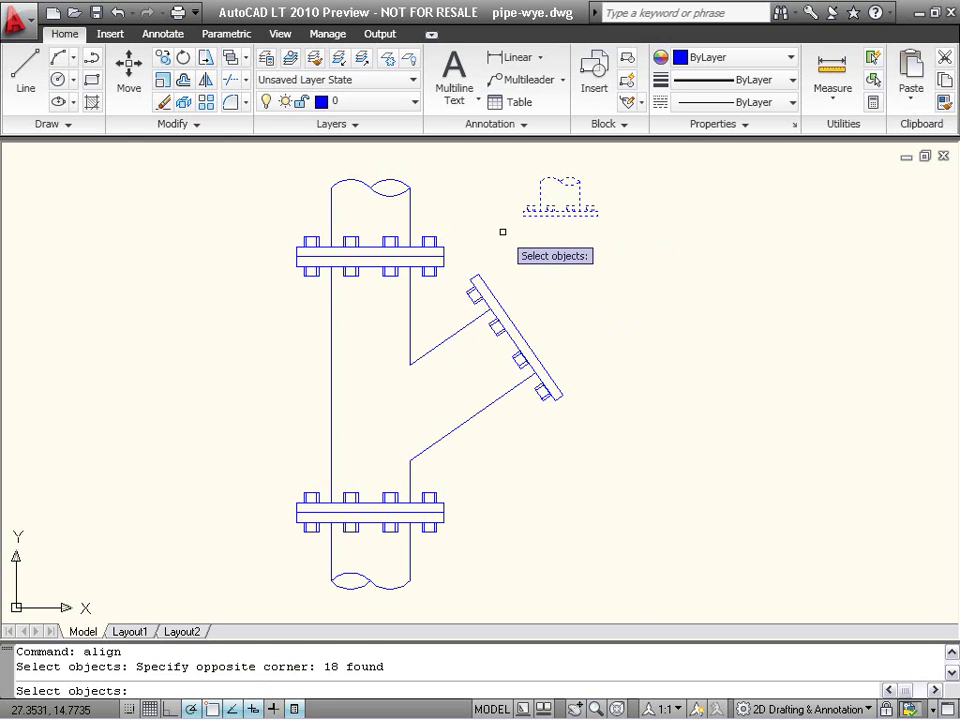
key(Return)
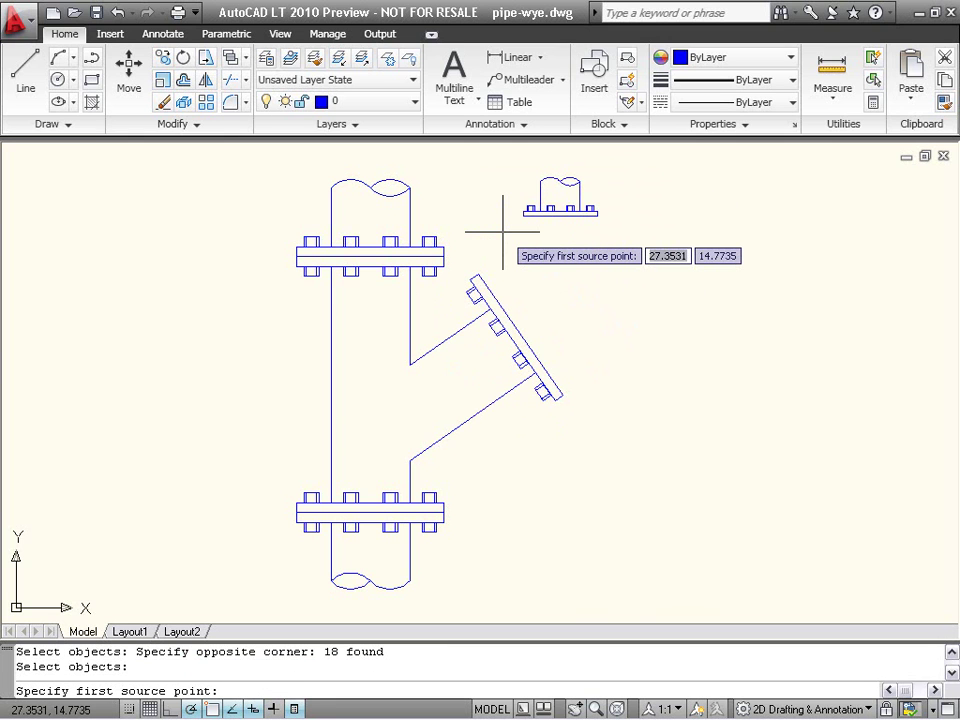
click(523, 215)
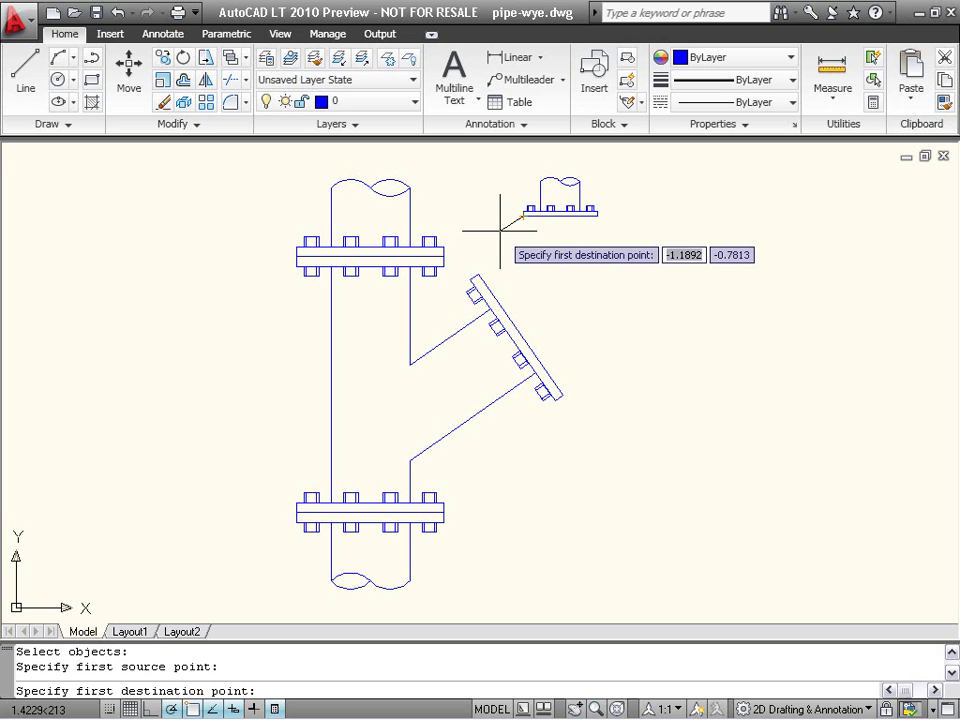
click(478, 273)
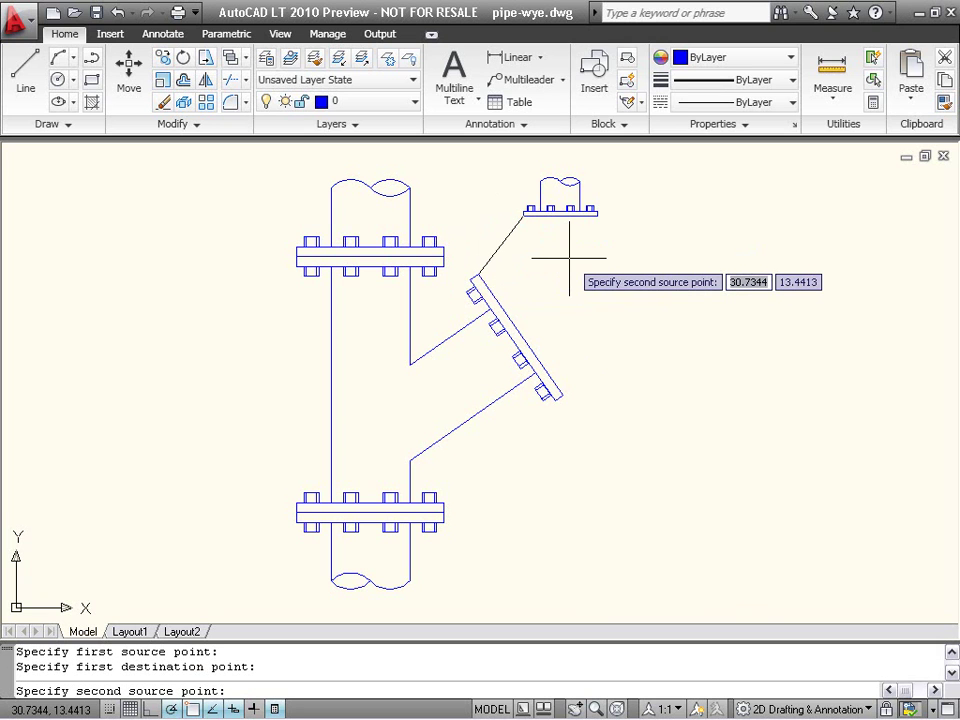
click(597, 215)
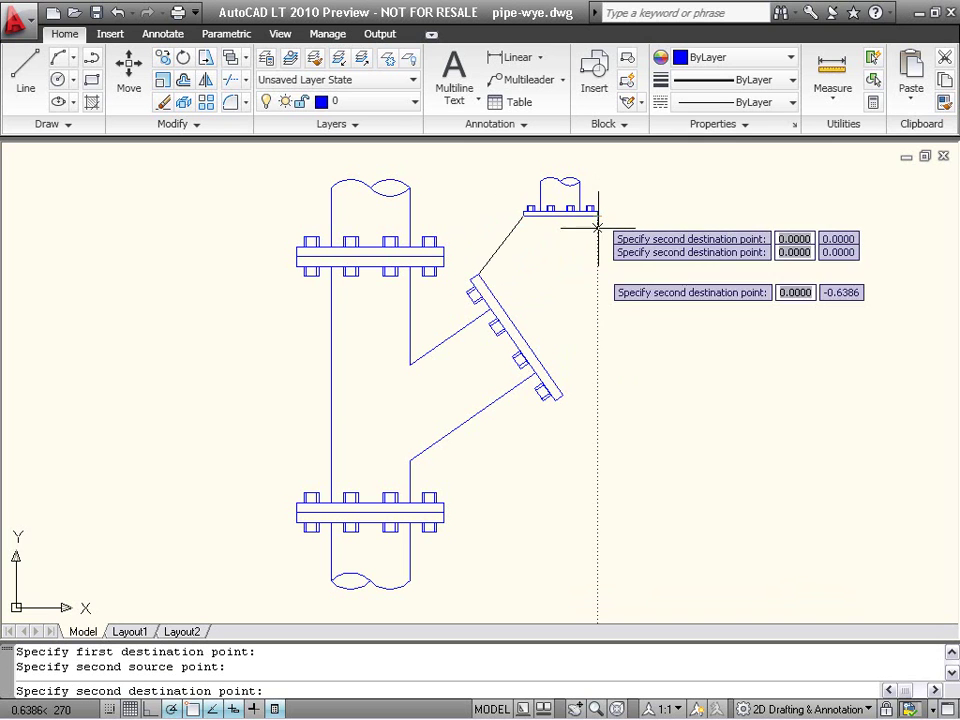
click(562, 395)
key(Return)
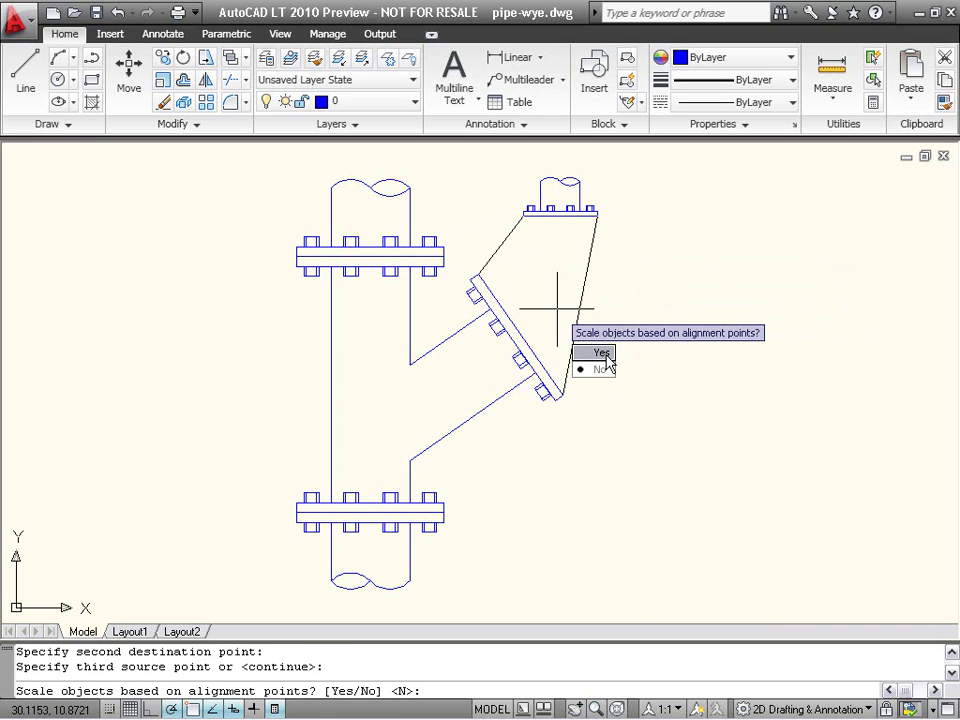
click(601, 354)
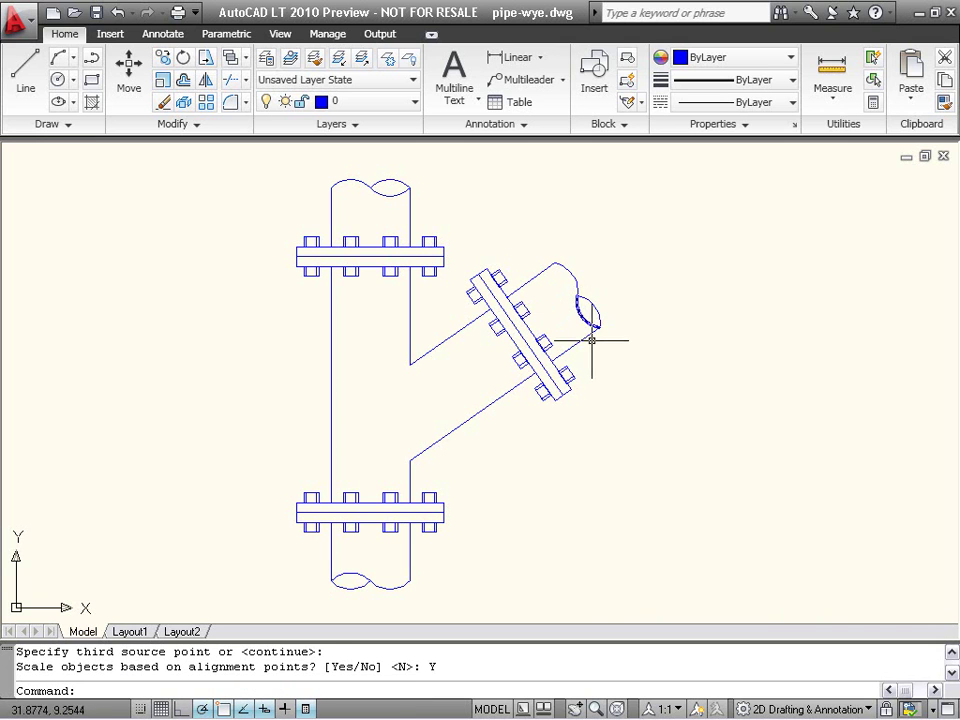